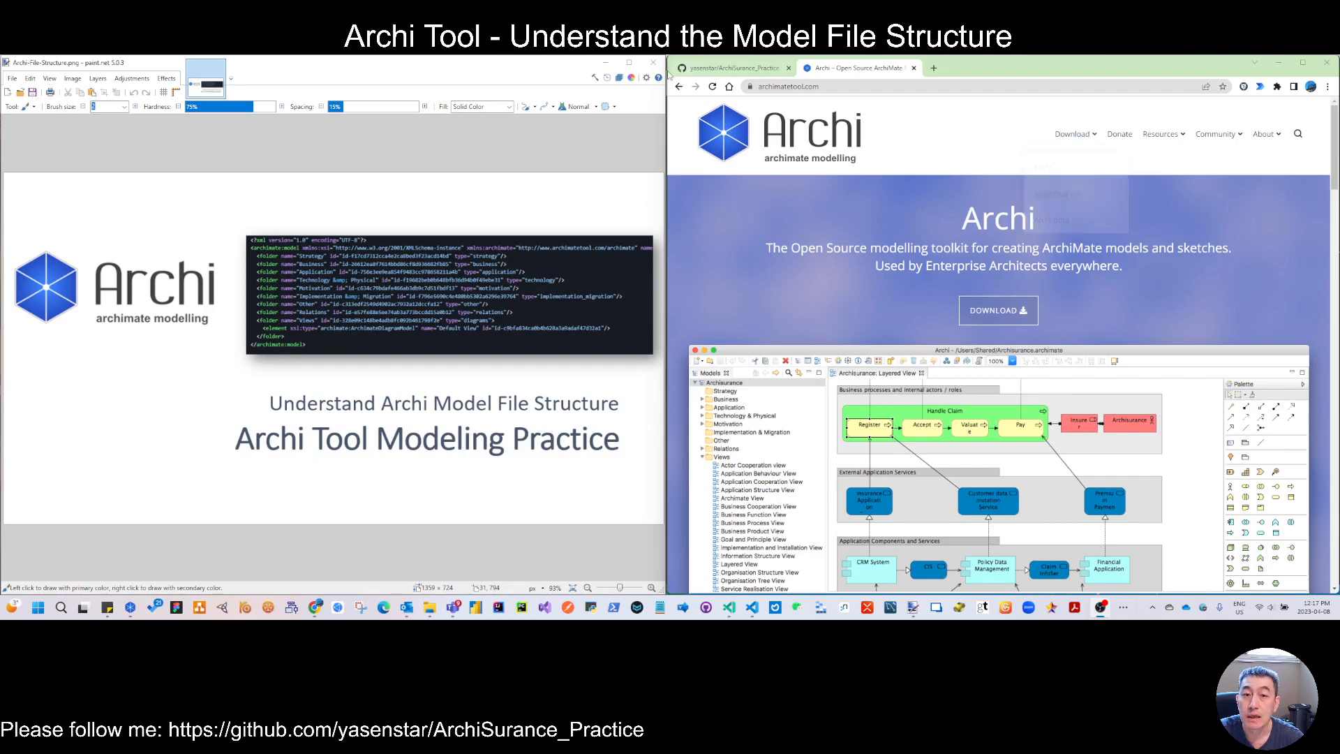
Navigate from the ArchiSurance_Practice repository to its Understand_Archi_Model_Structure.md document
left_click(733, 68)
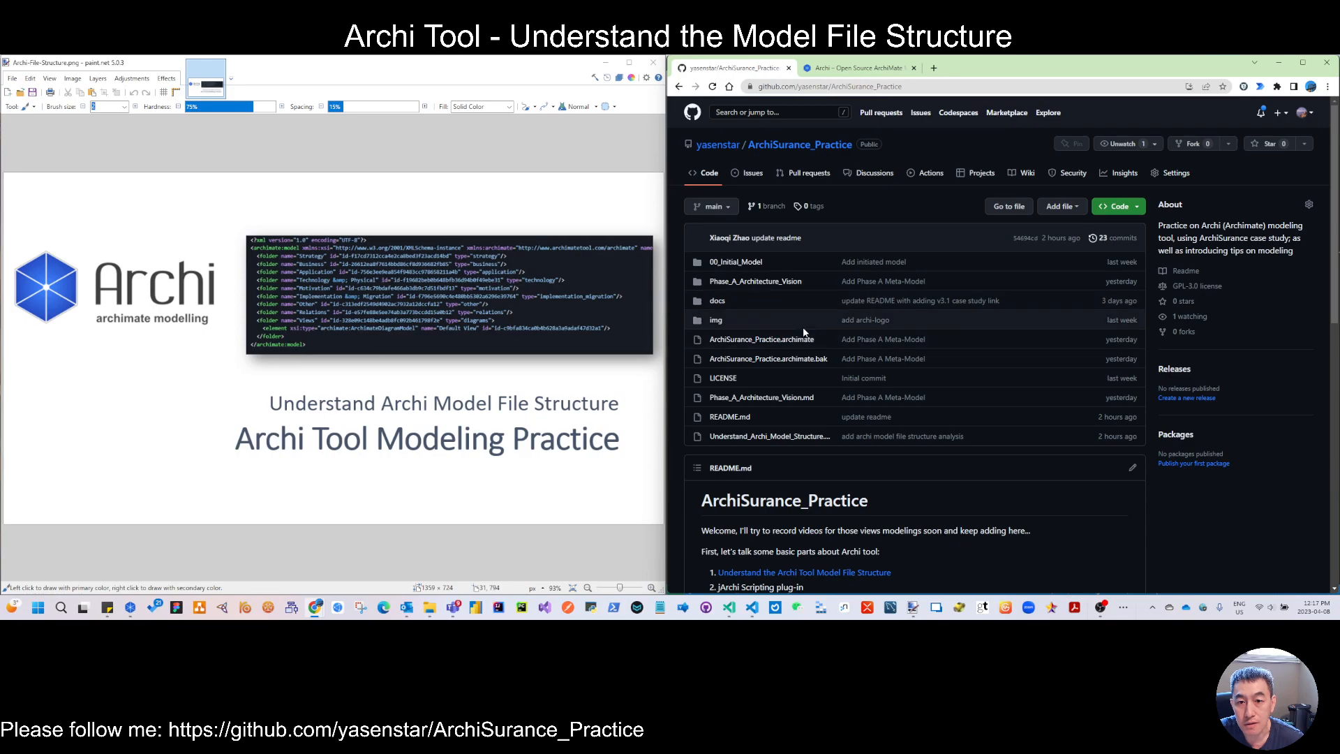
scroll(803, 327, "down", 1)
scroll(803, 326, "down", 1)
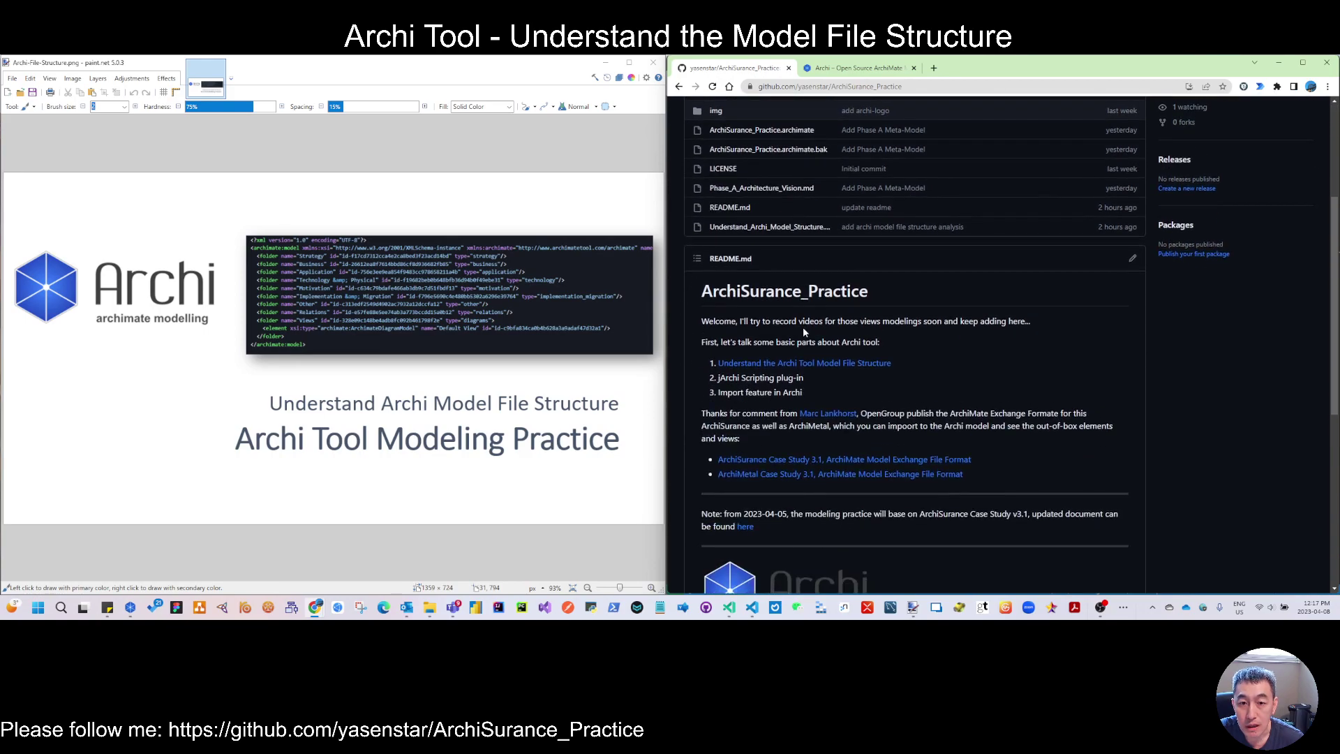
left_click(834, 367)
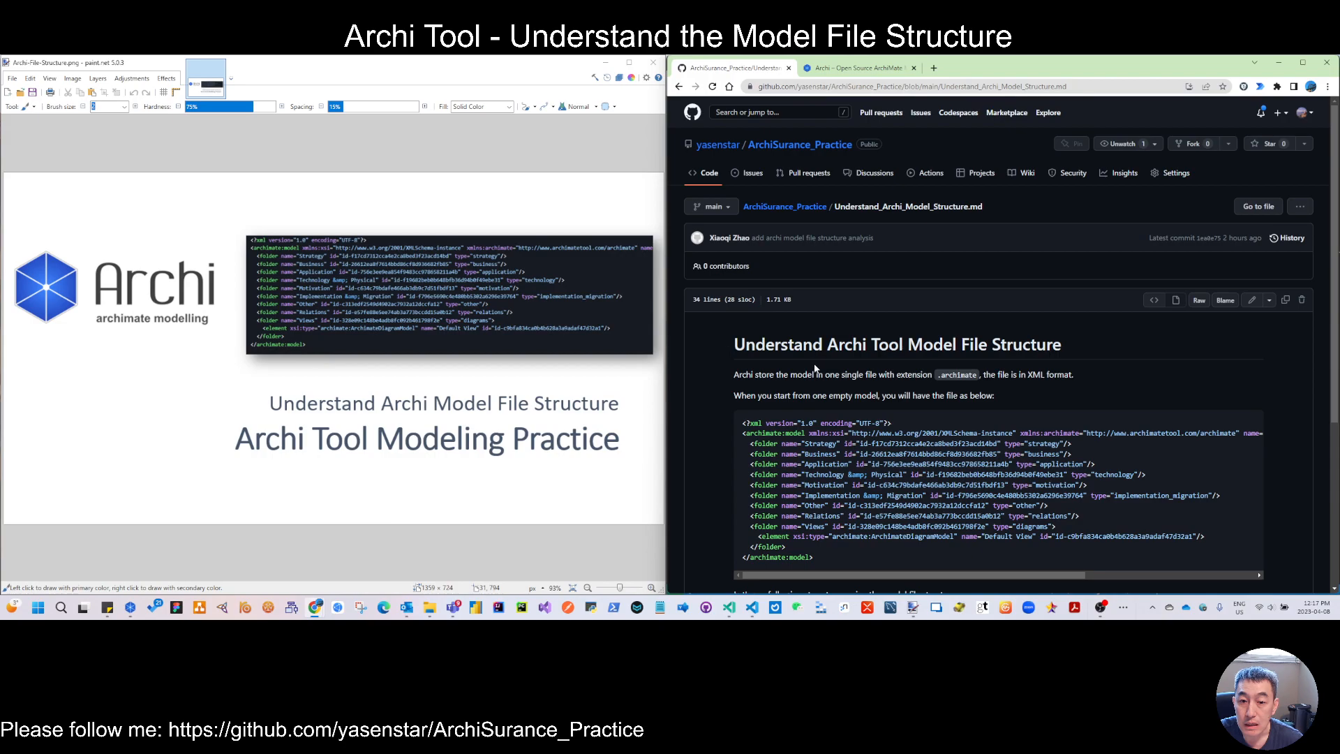
scroll(834, 366, "down", 1)
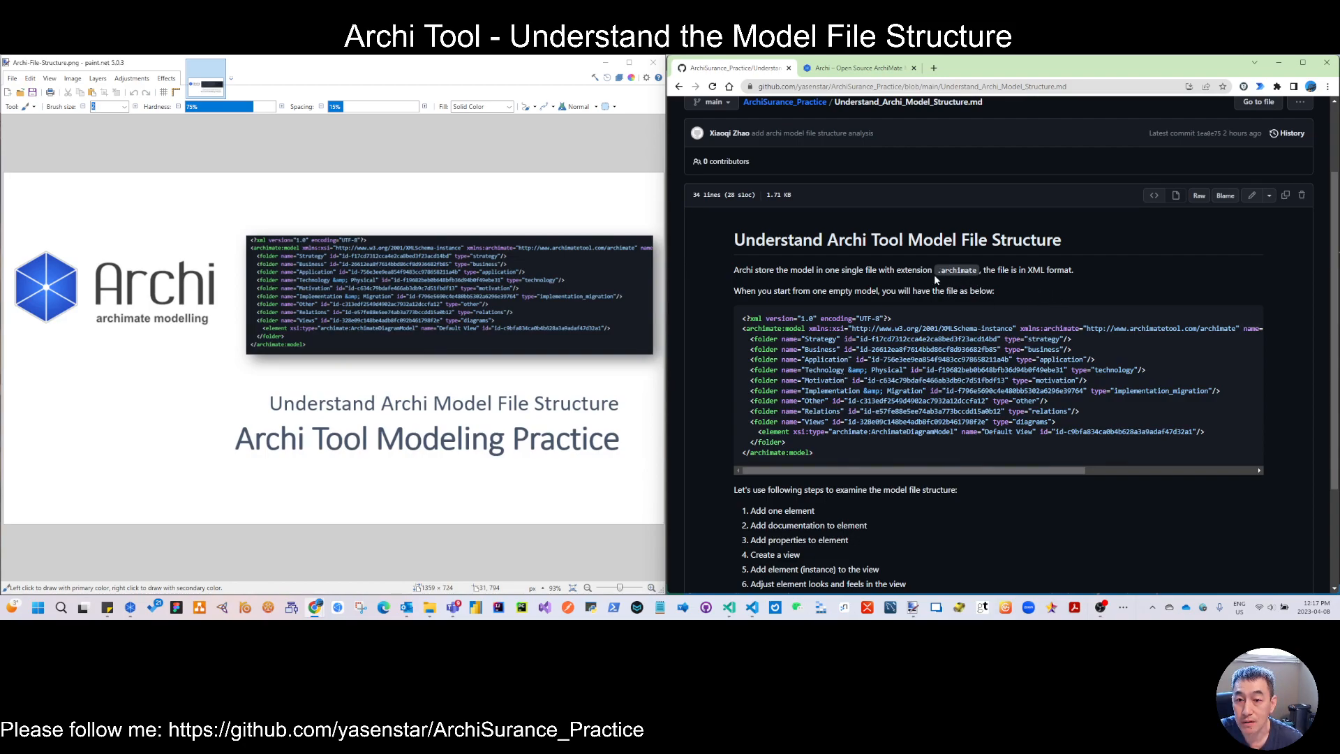
mouse_move(943, 487)
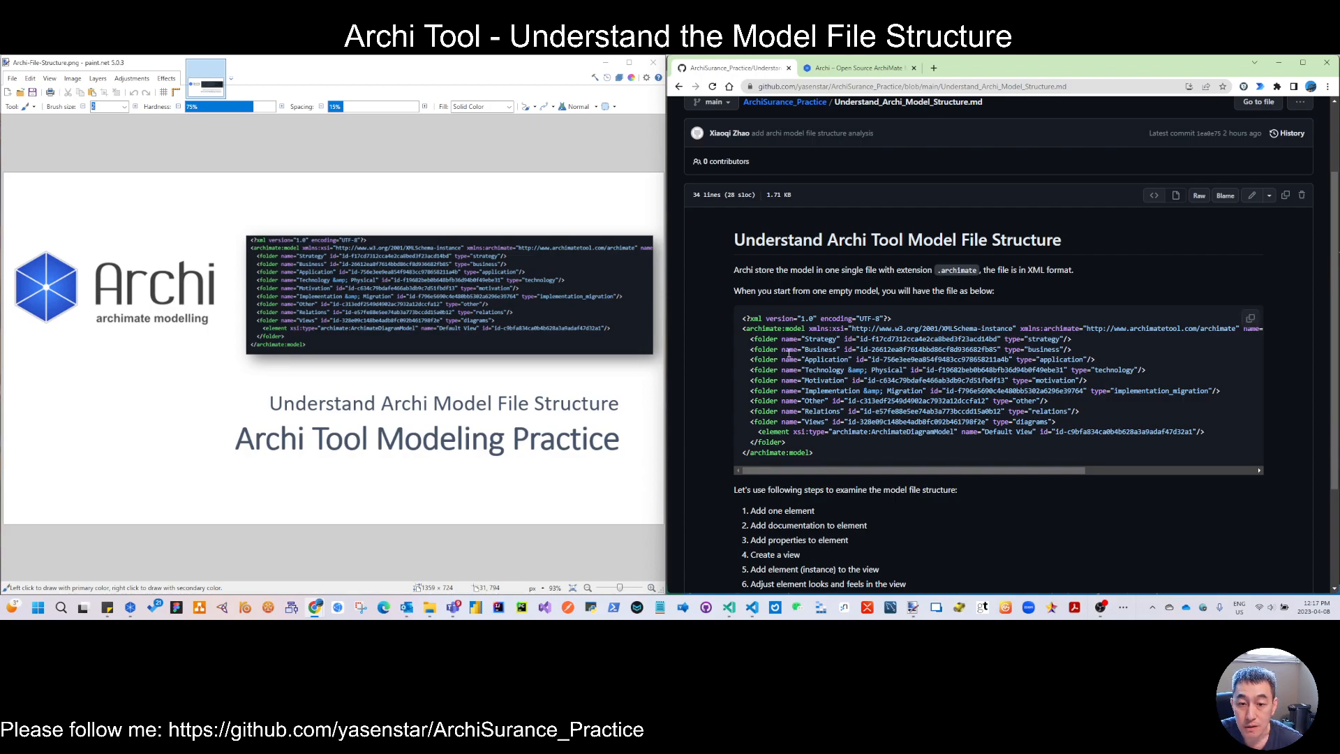
mouse_move(827, 399)
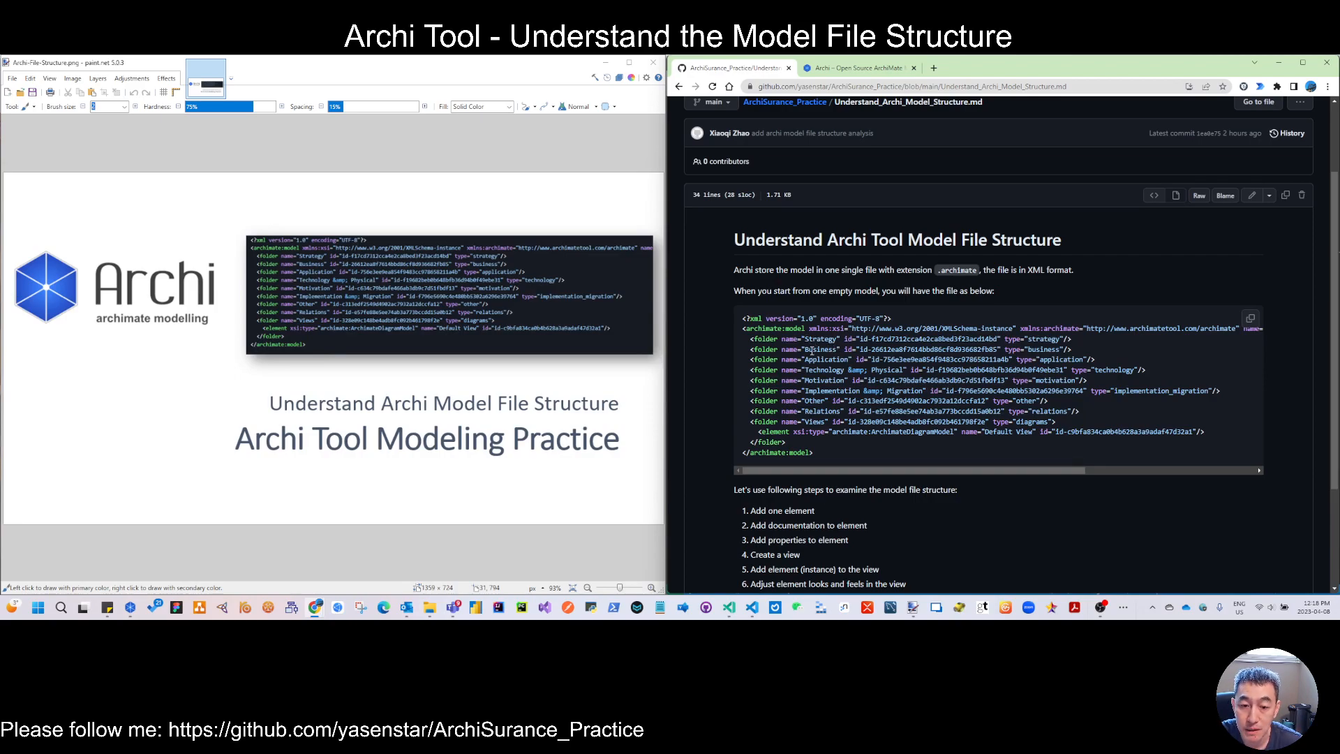
scroll(991, 515, "down", 3)
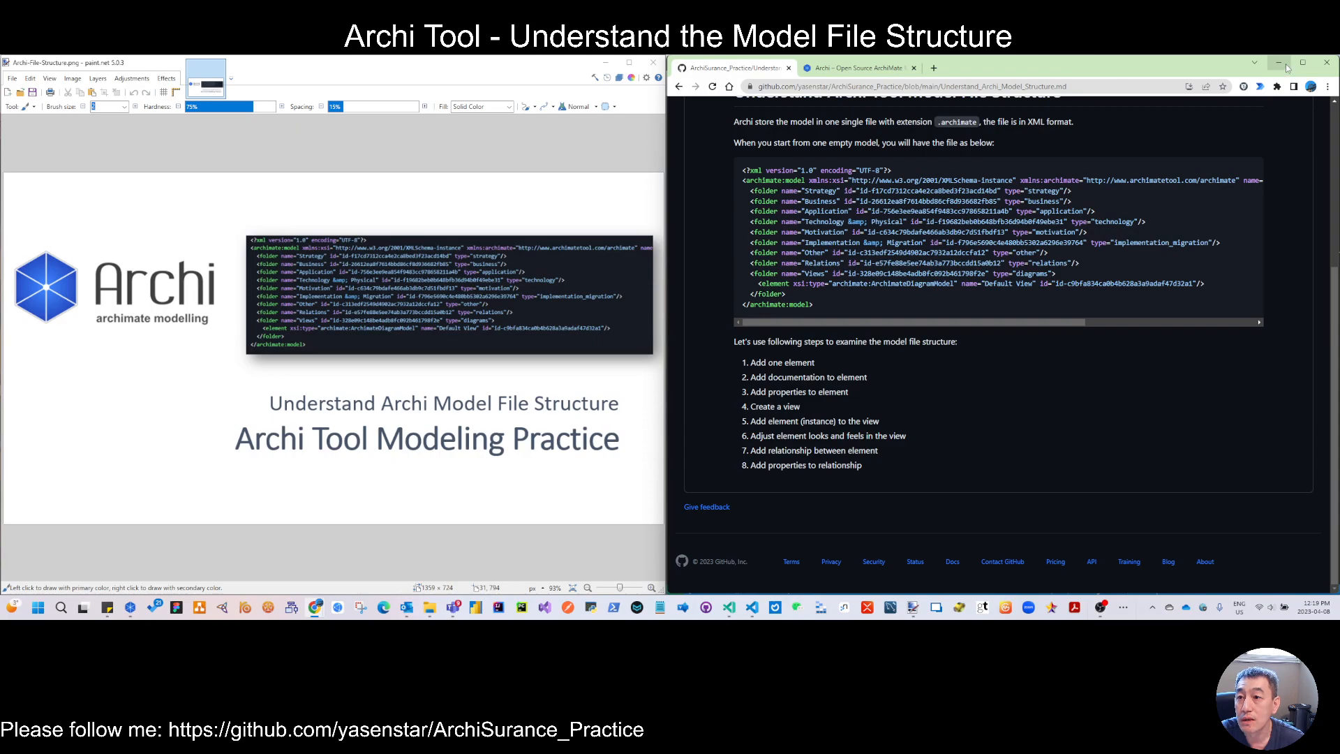
Create a new empty Archi model and name its root understand_file_structure
left_click(605, 64)
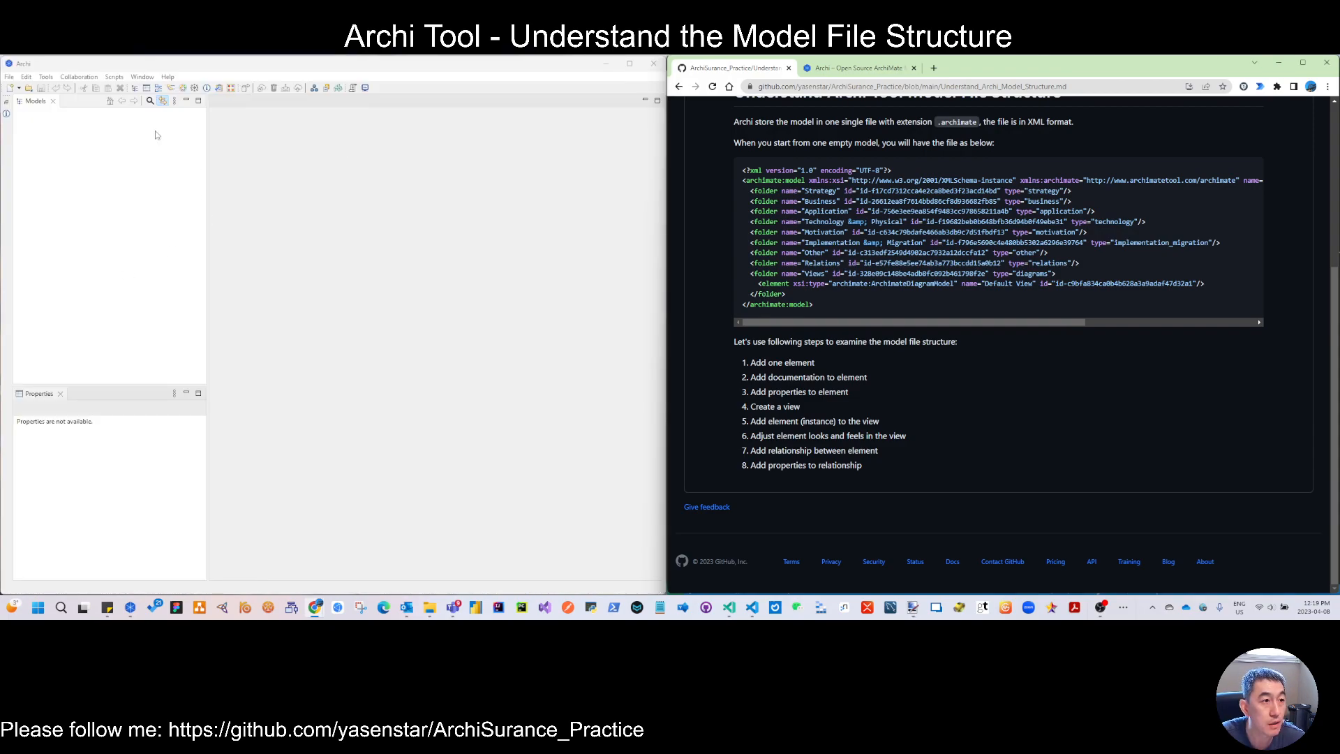
left_click(9, 76)
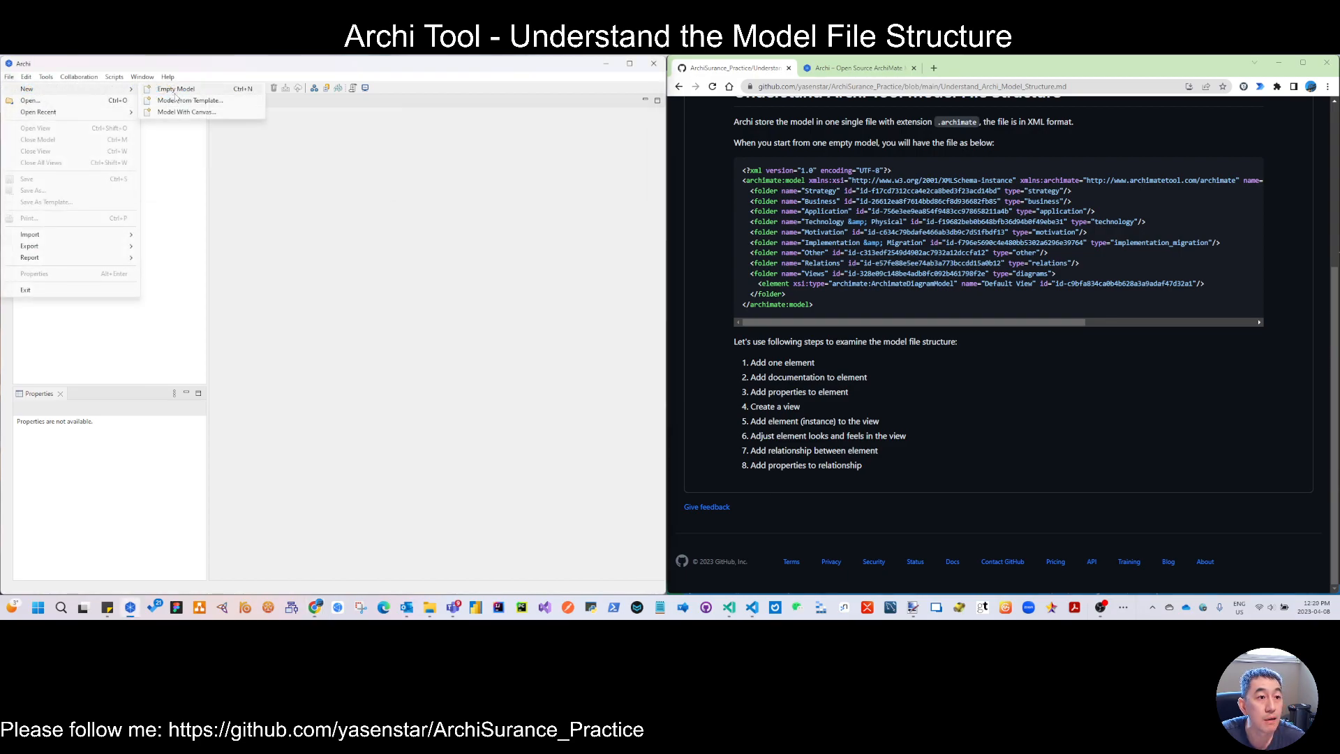
mouse_move(27, 88)
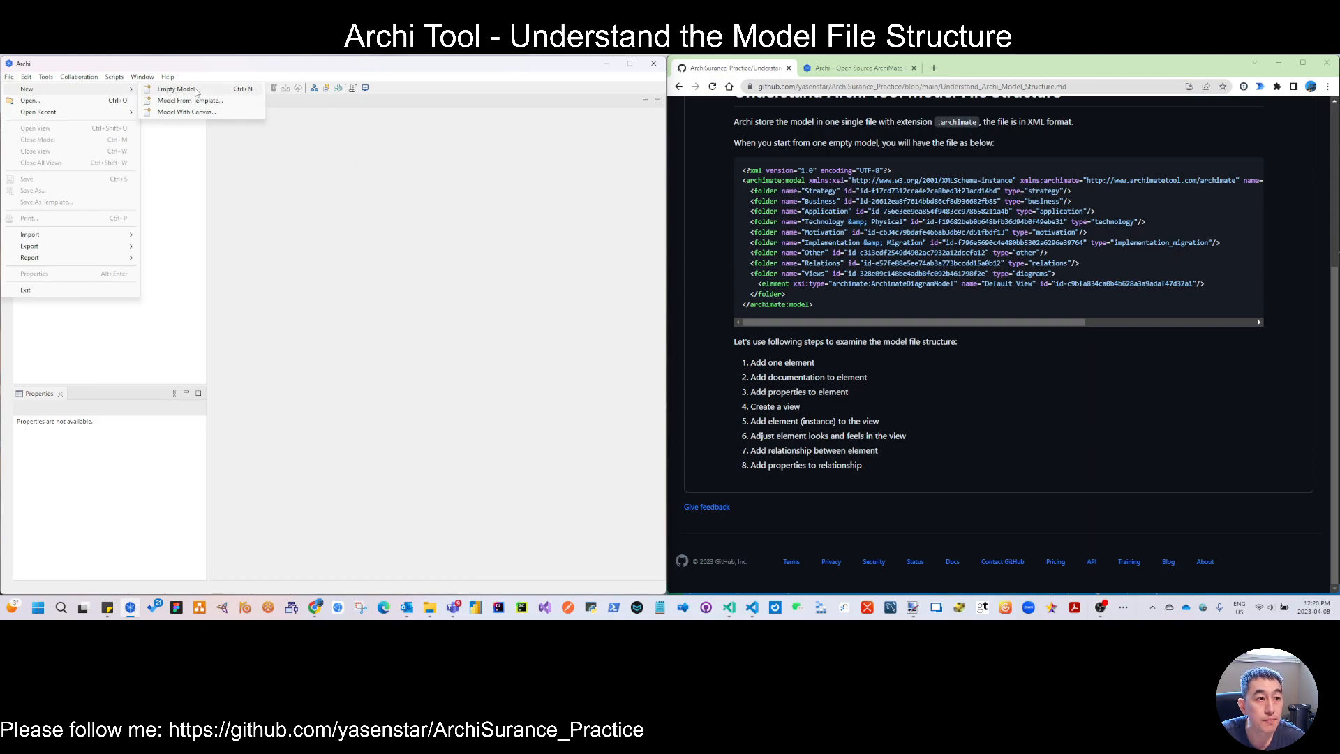
left_click(176, 89)
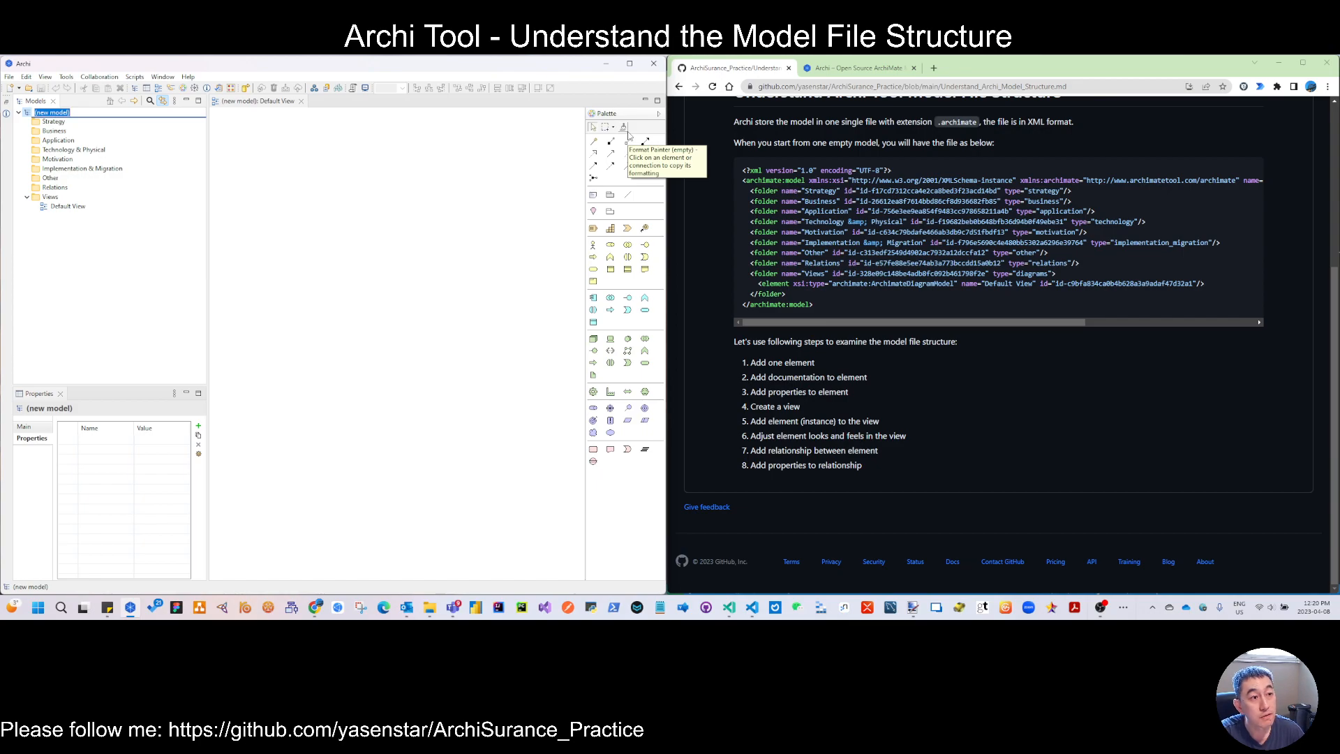
type("understand")
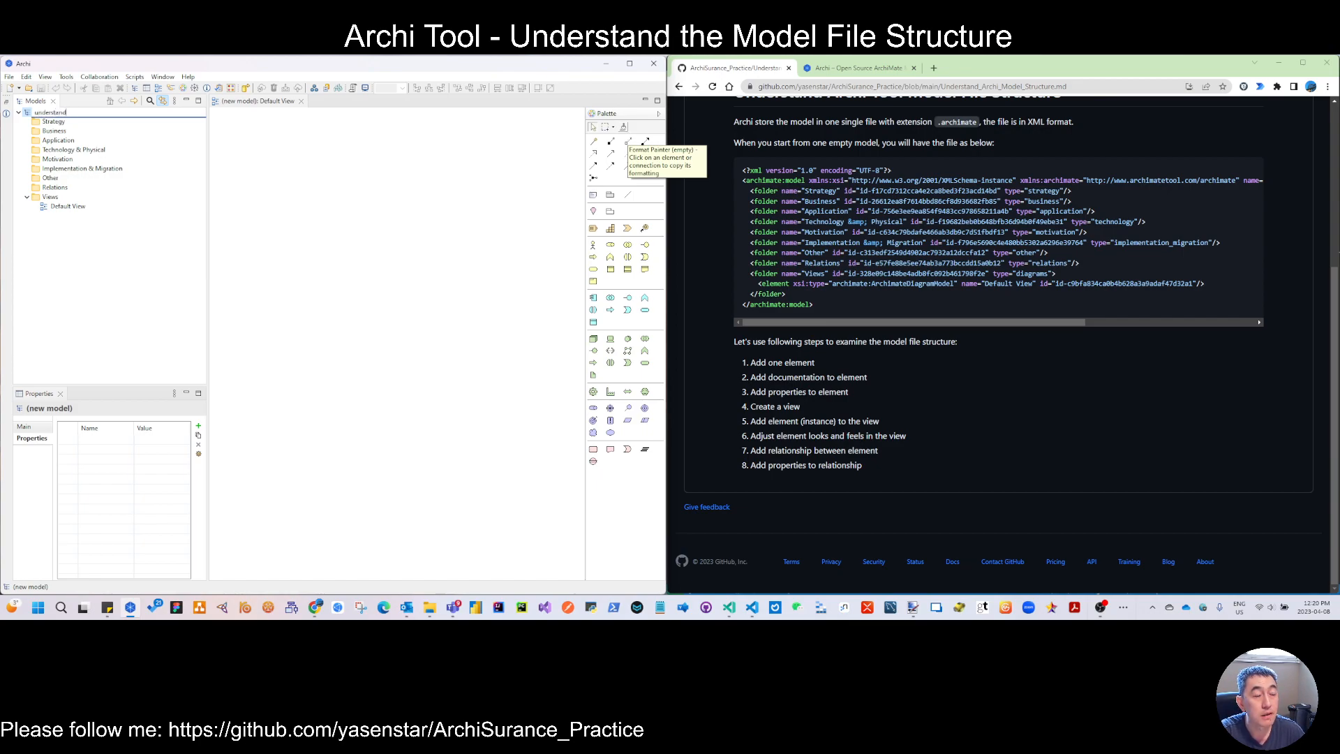
type("_file")
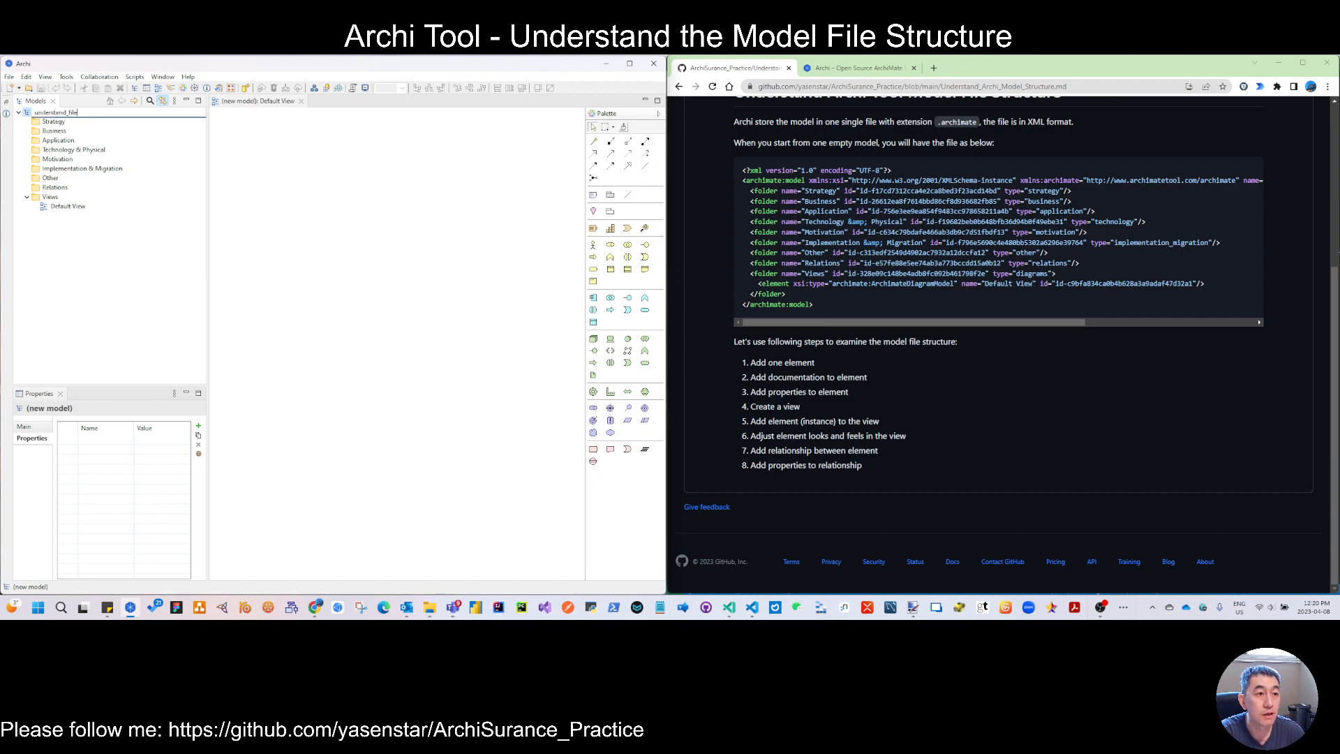
type("_structure")
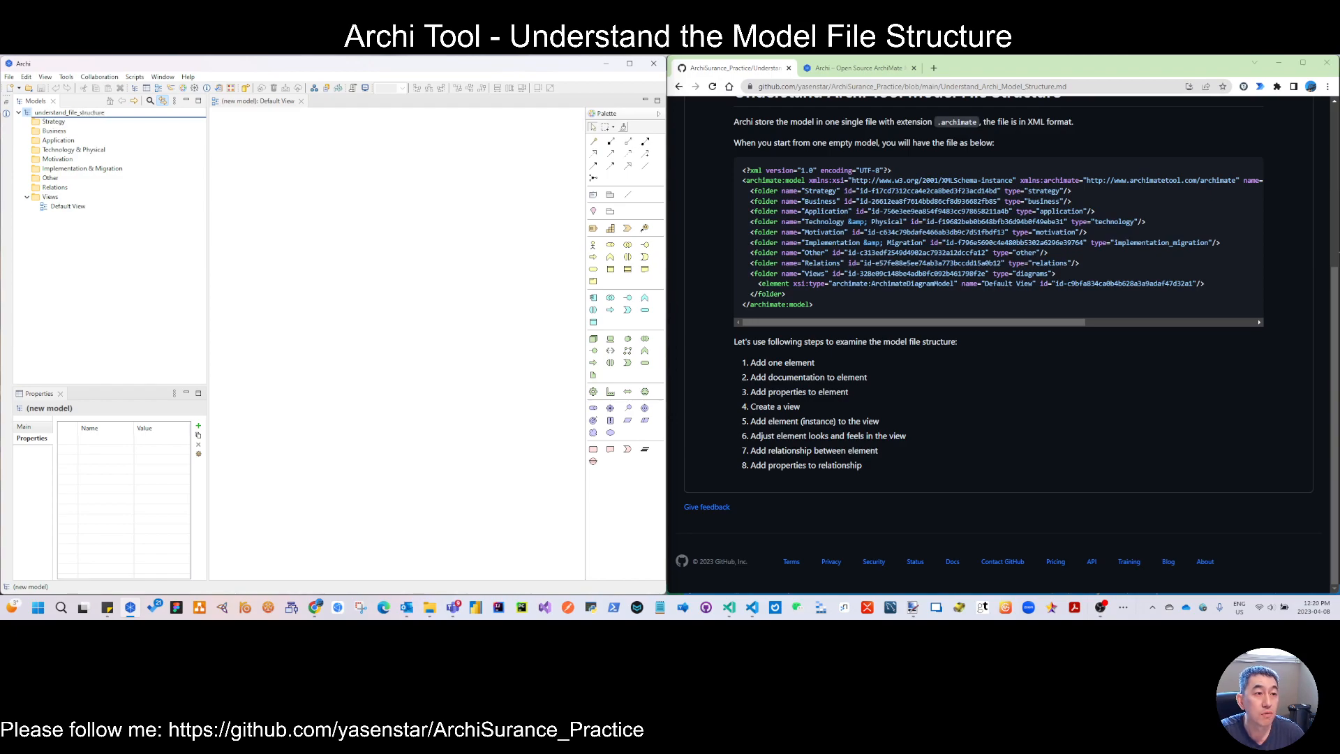
key("Return")
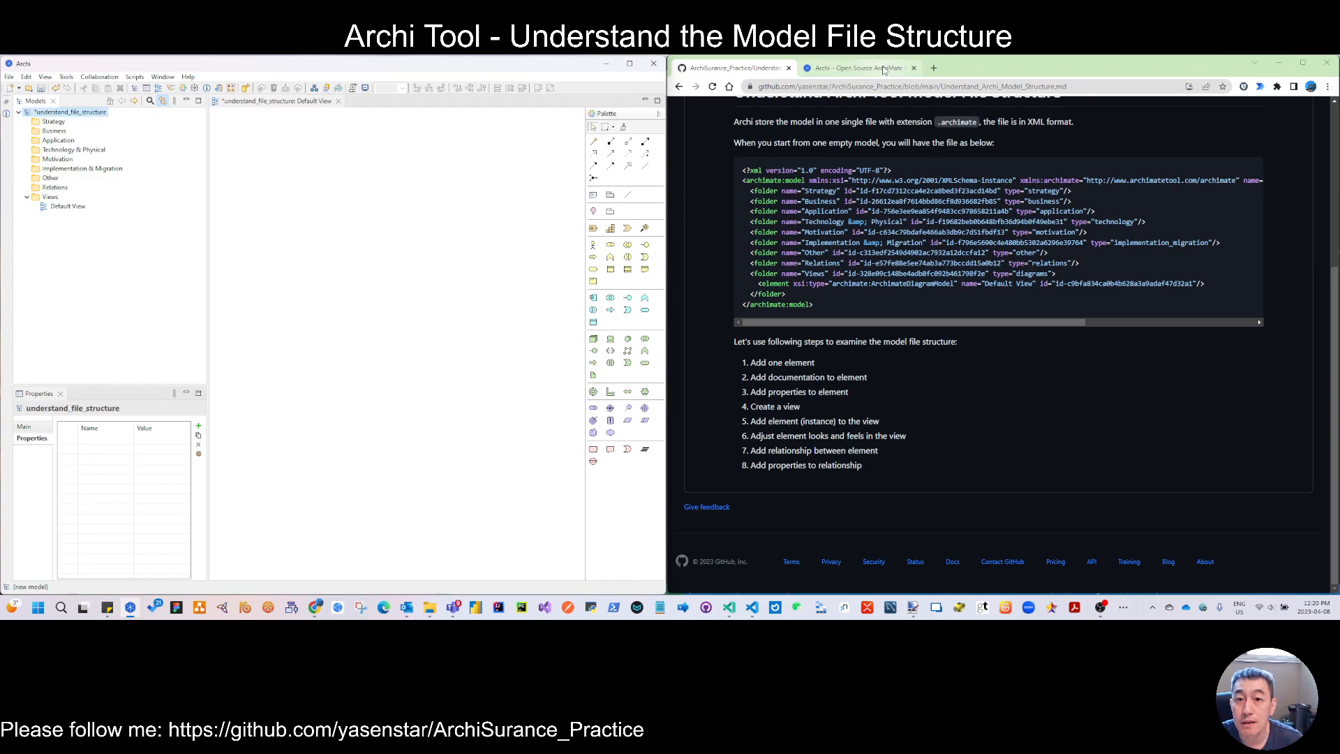
Add an Archi_file_structure folder to the ArchiSurance_Practice workspace in VS Code
left_click(1255, 65)
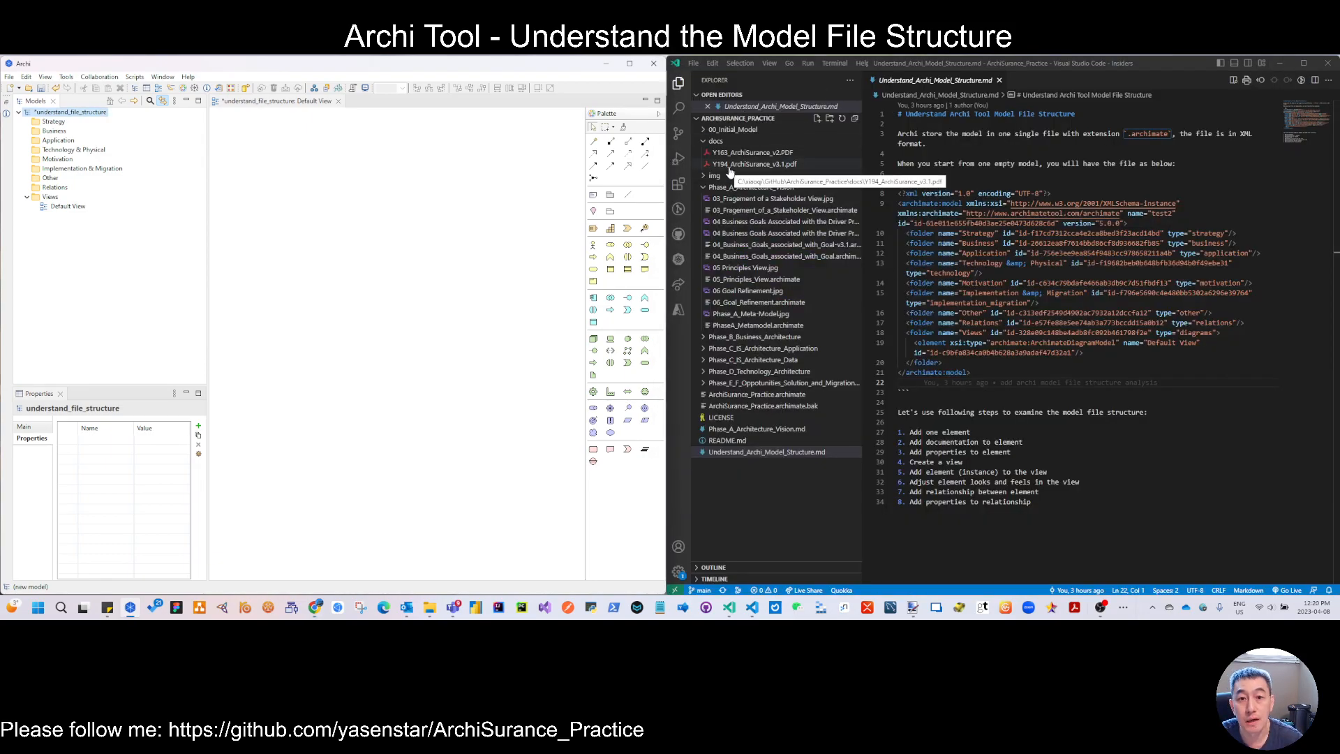
right_click(759, 483)
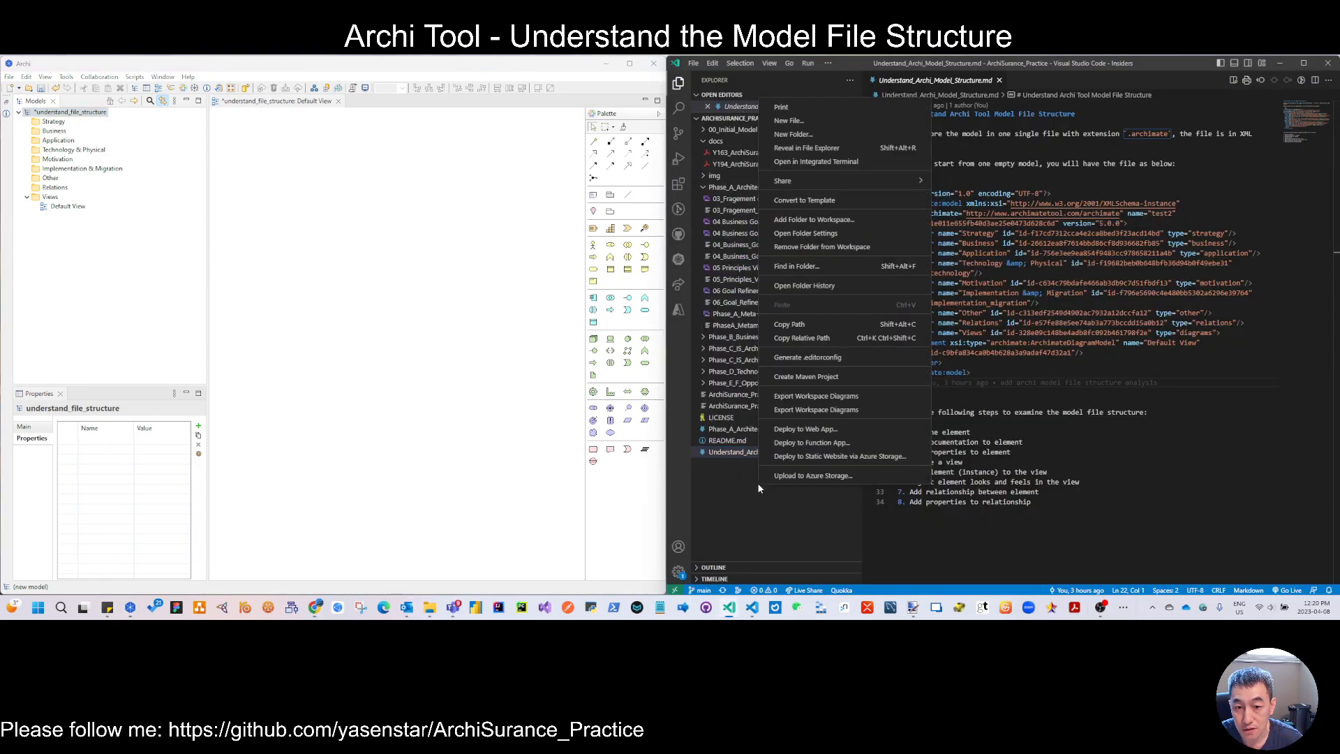
left_click(858, 136)
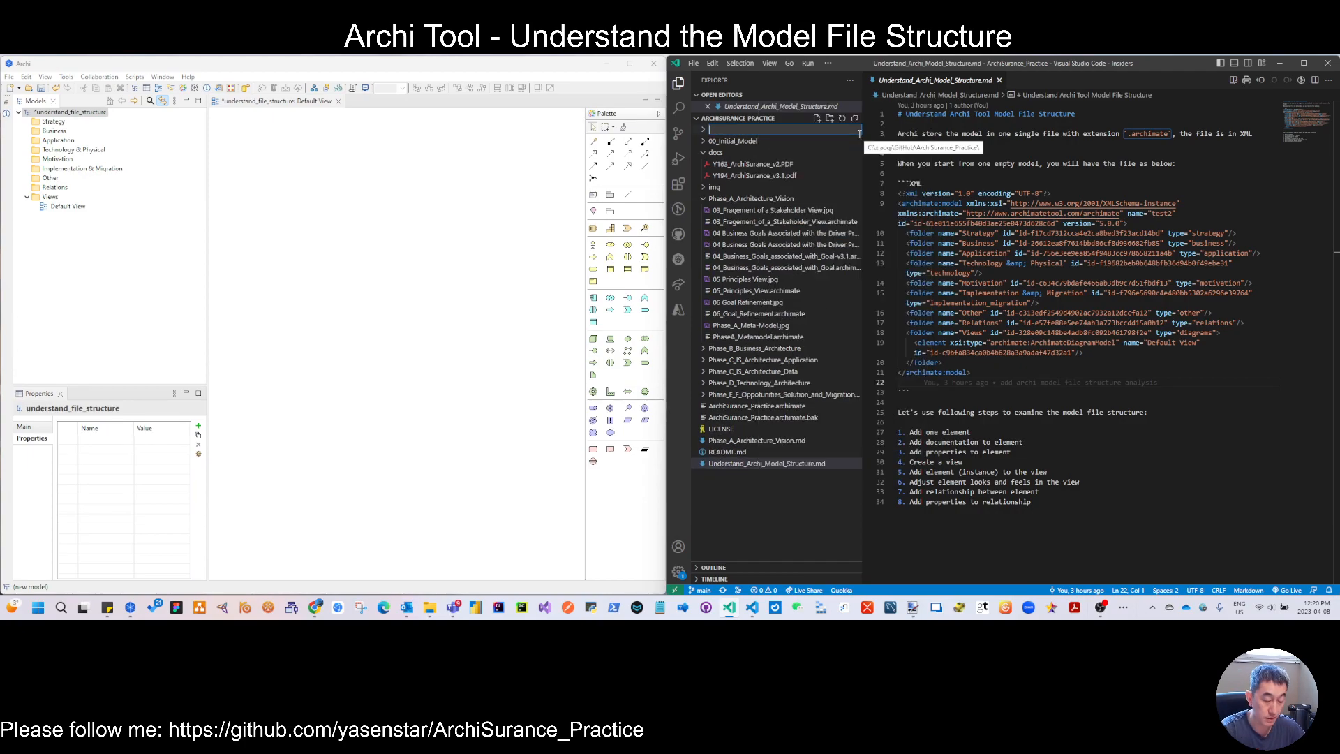
type("unde")
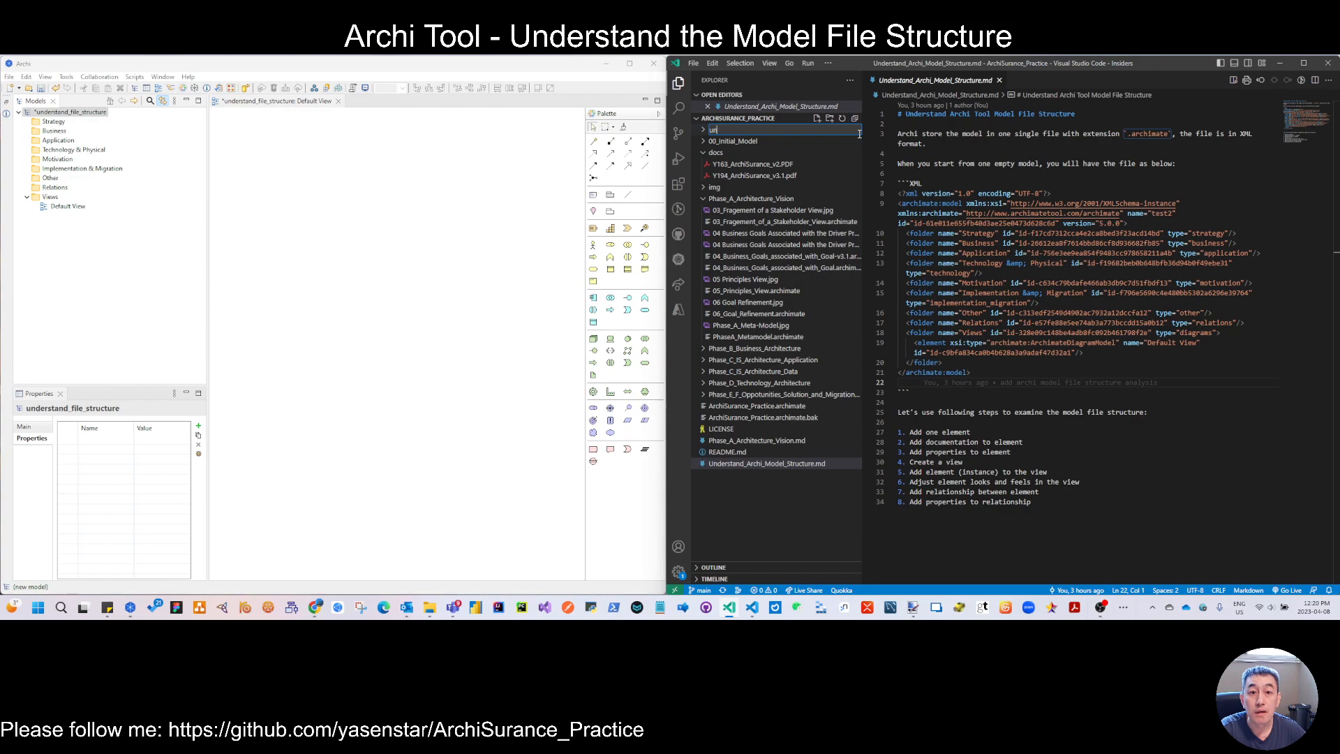
key("BackSpace")
key("BackSpace")
type("Arch")
type("_M")
type("ucture")
key("Return")
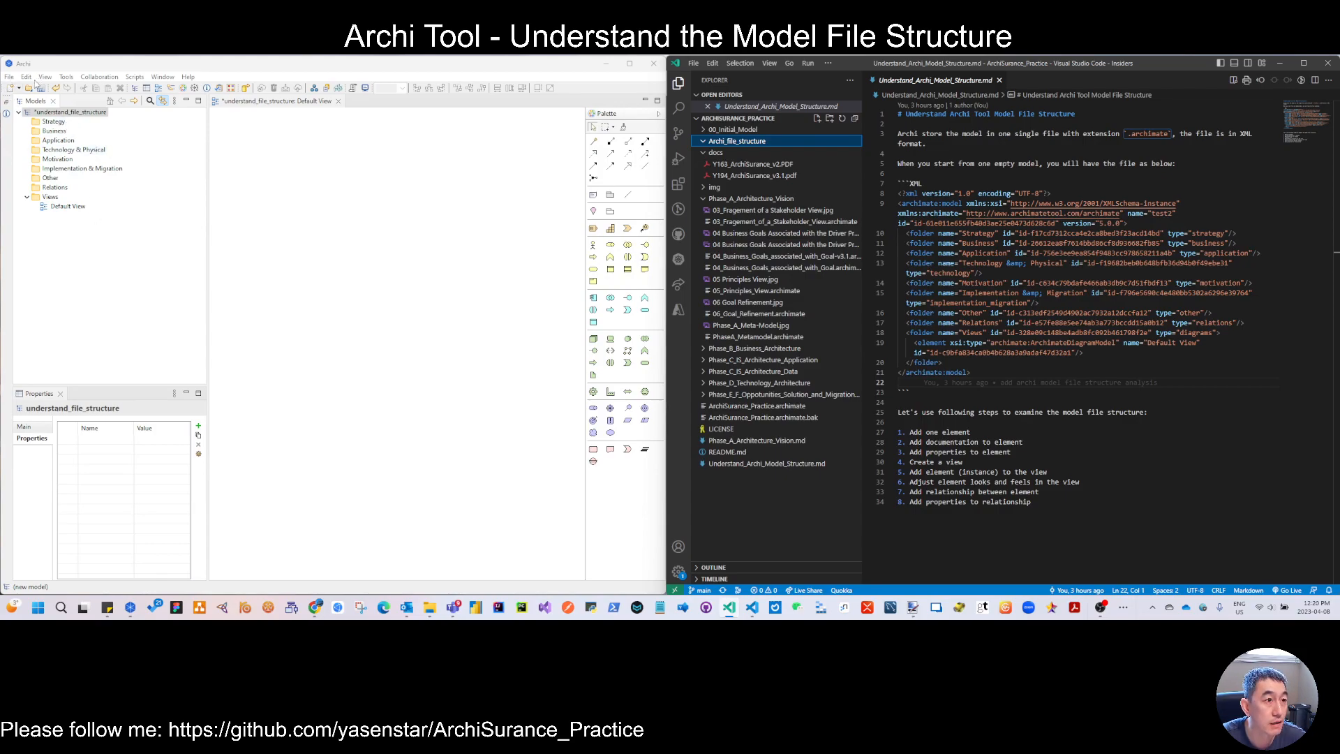
Start Save As and browse from C: through the user and GitHub folders to ArchiSurance_Practice
left_click(10, 77)
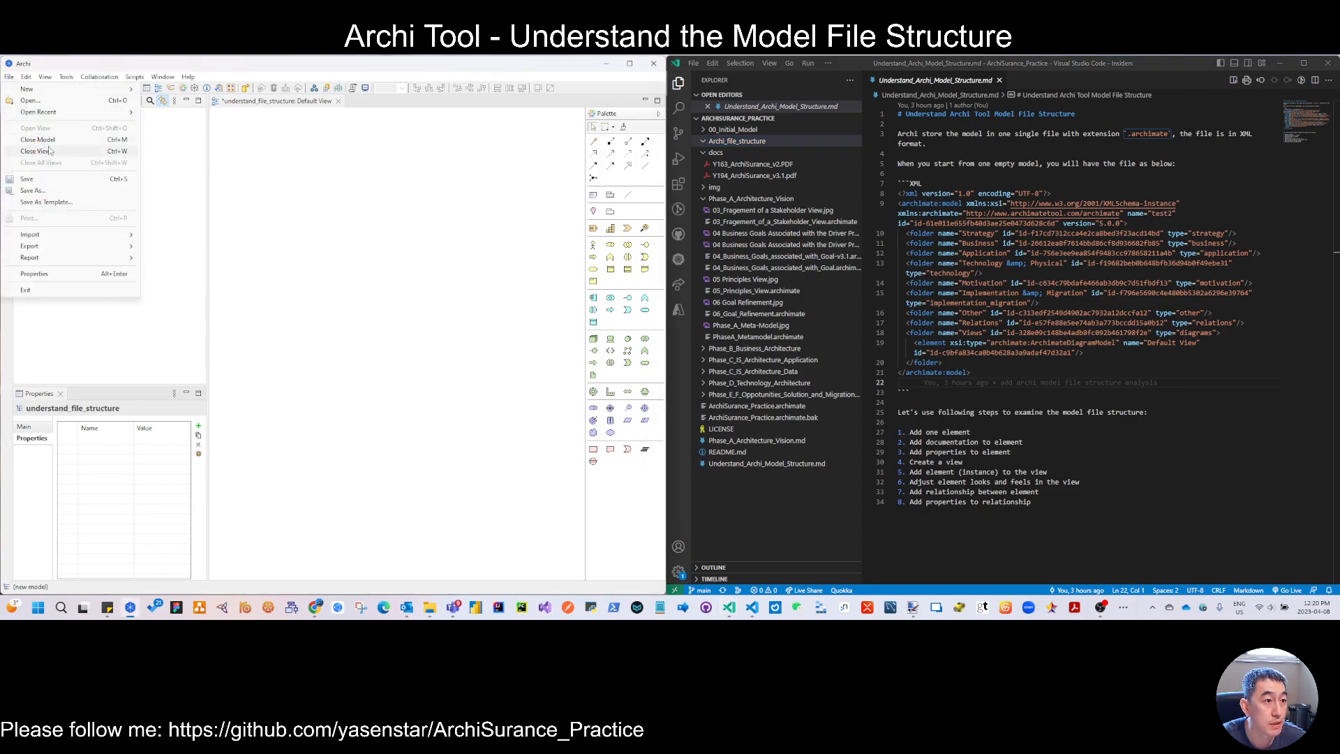
left_click(36, 189)
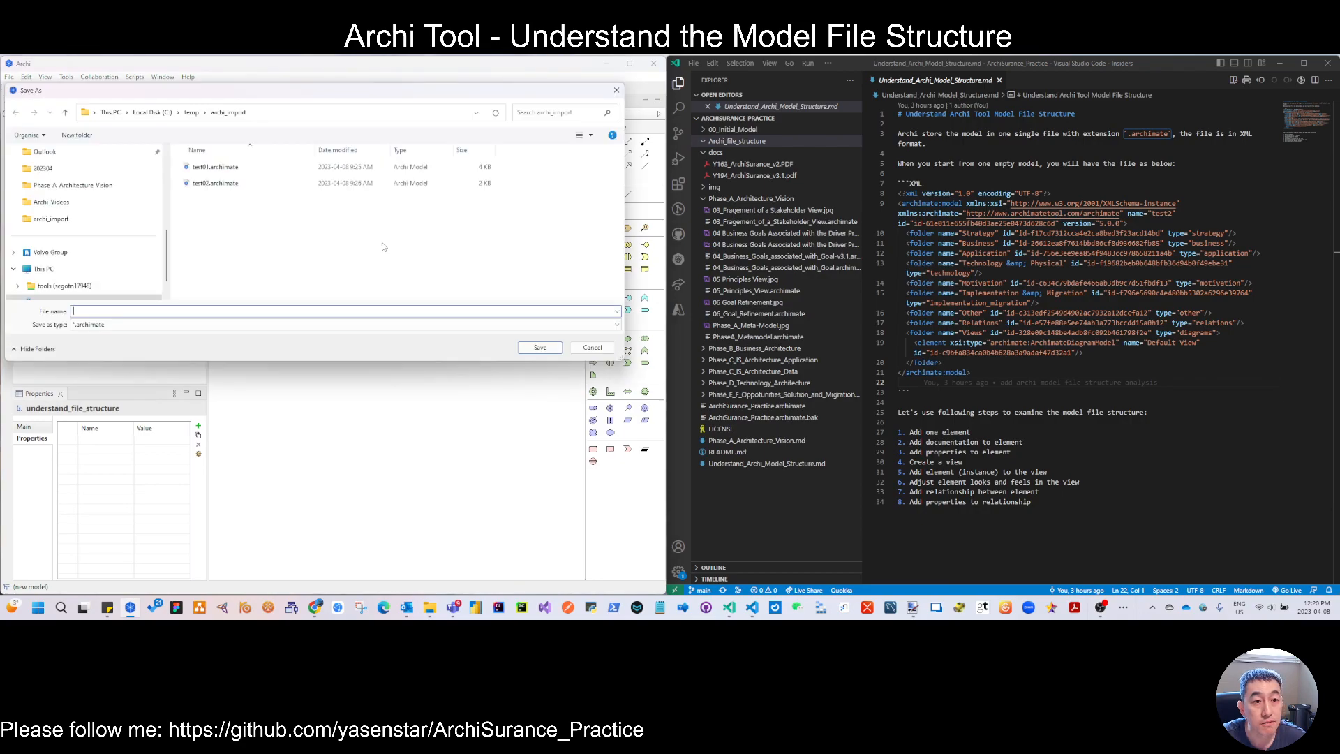
left_click(150, 113)
double_click(211, 277)
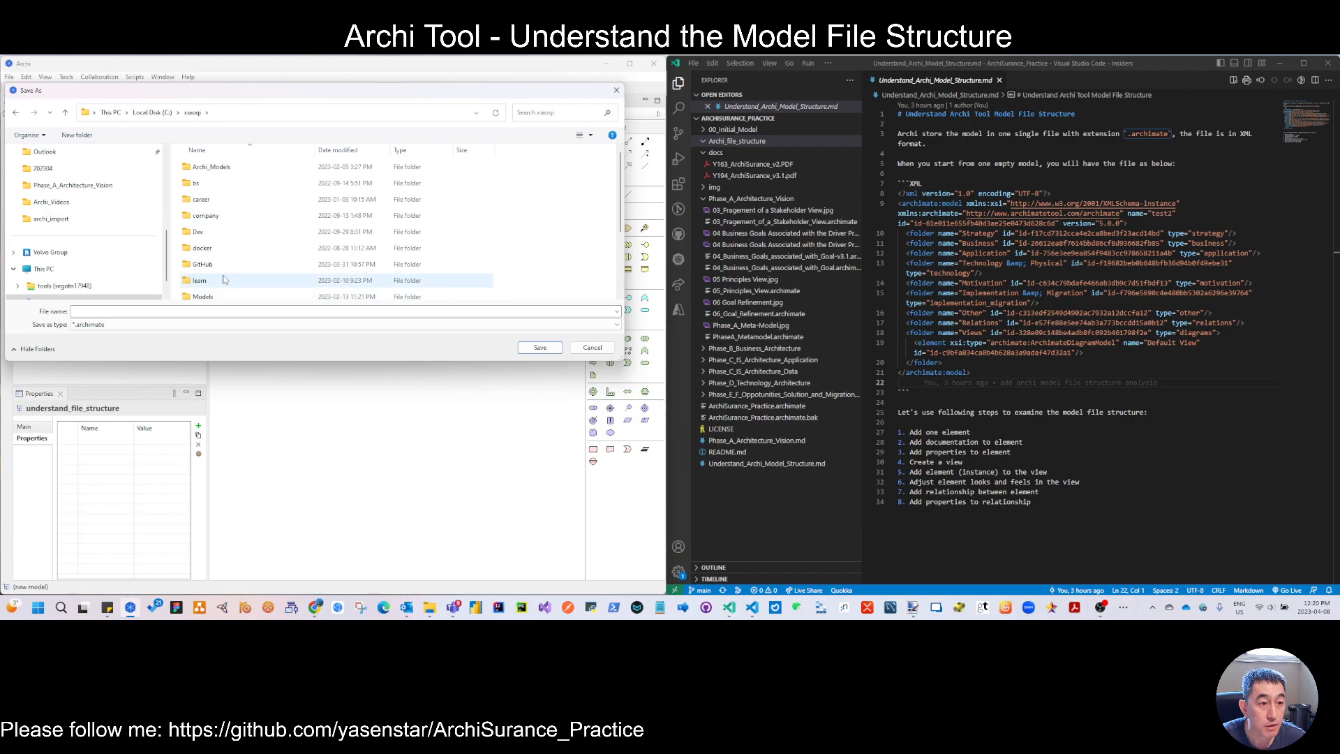
scroll(209, 241, "up", 1)
double_click(200, 214)
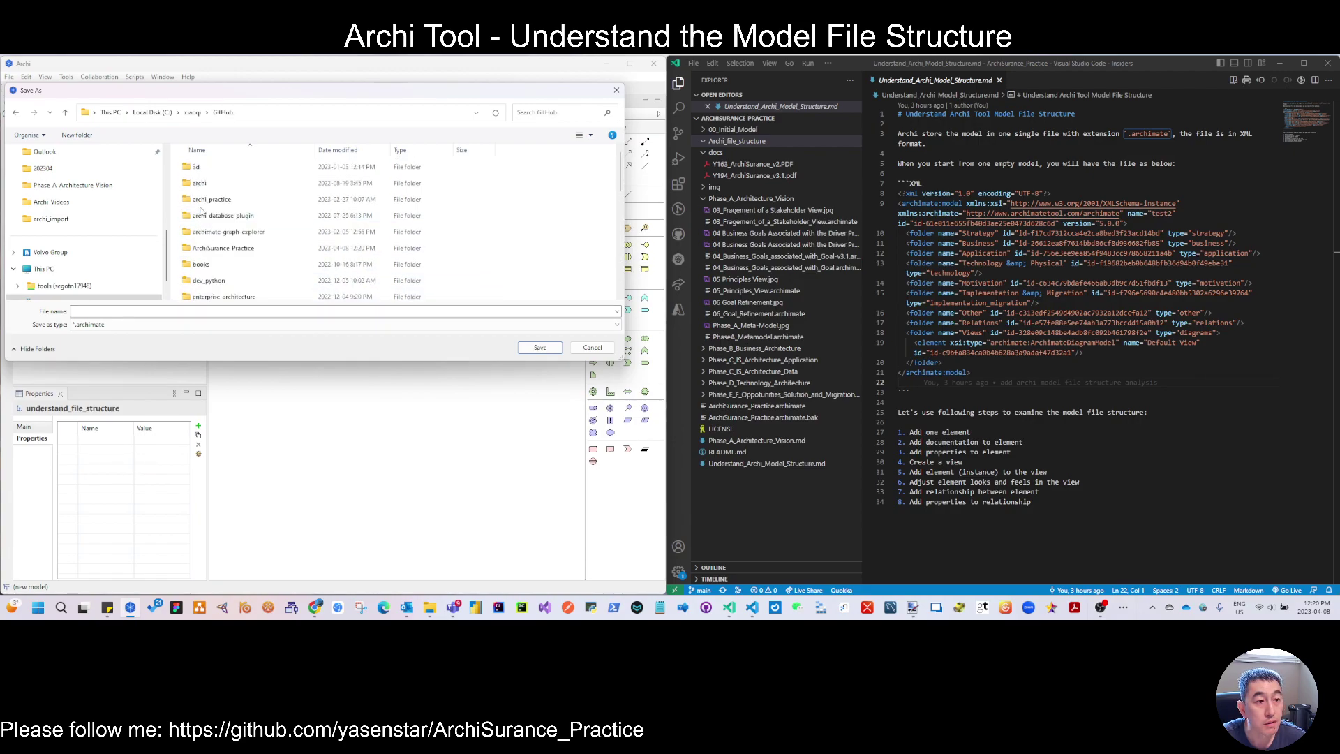
double_click(248, 251)
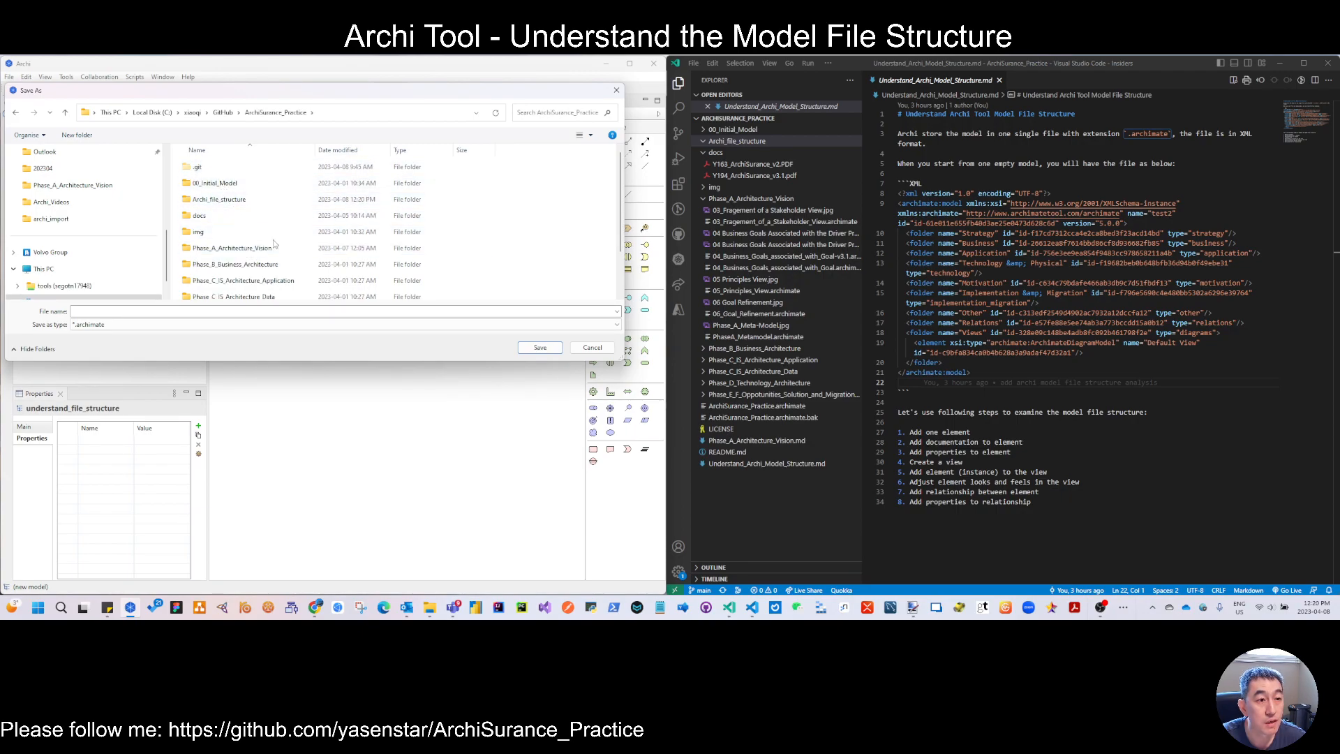
Enter the Archi_file_structure folder and set the file name to archi_file_structure
left_click(230, 201)
double_click(231, 201)
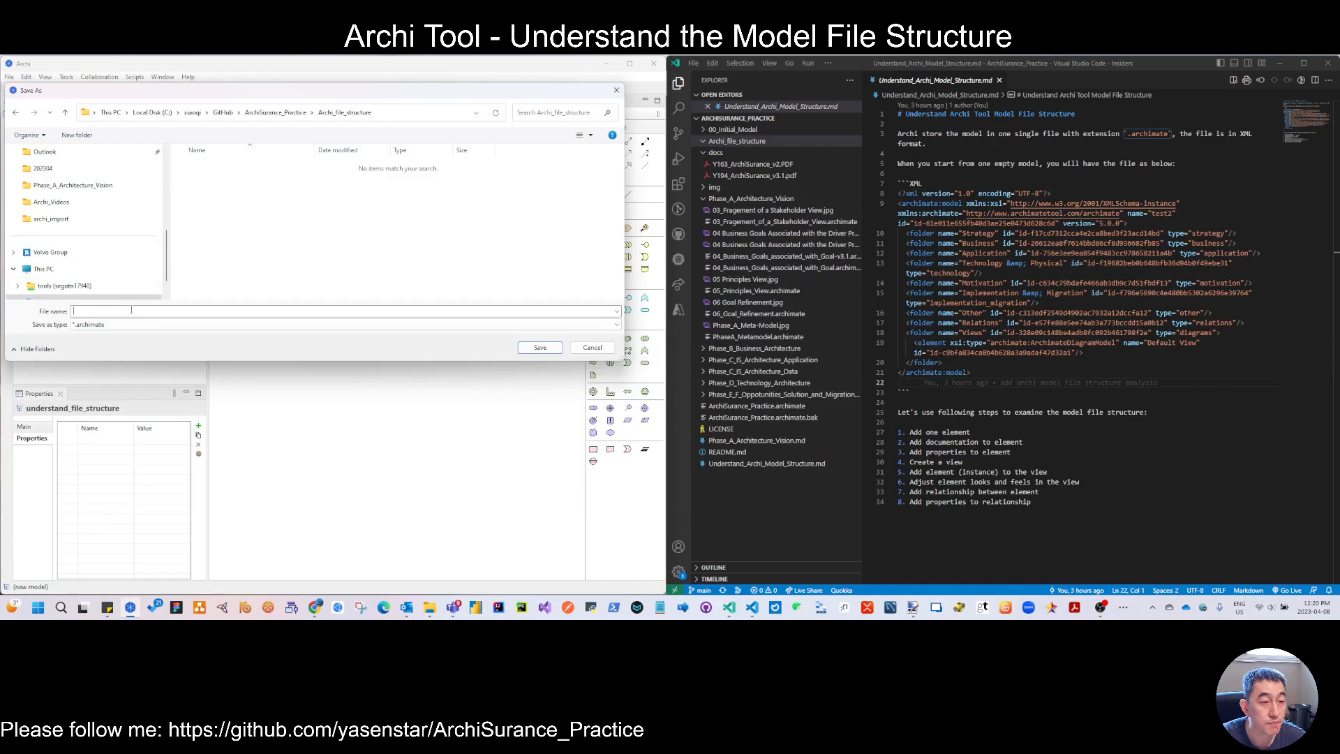
type("file_structure")
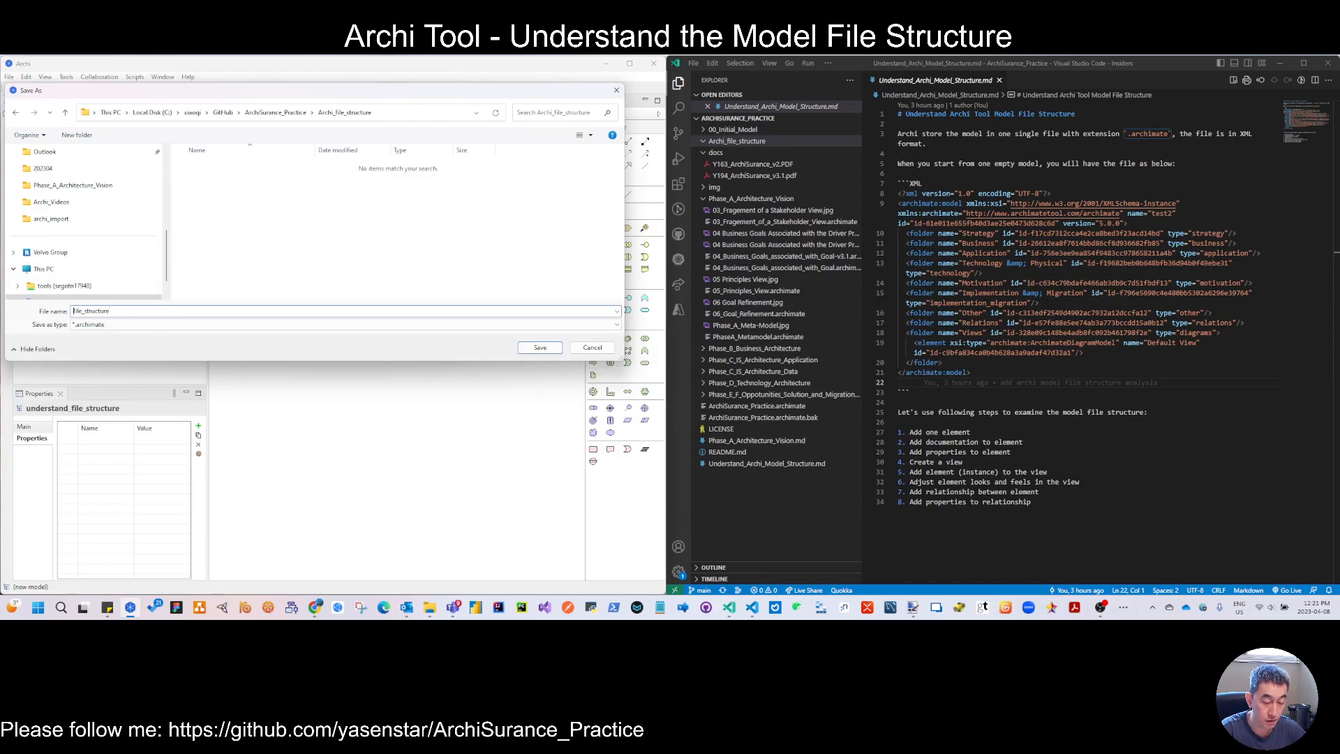
key("Home")
type("archi_")
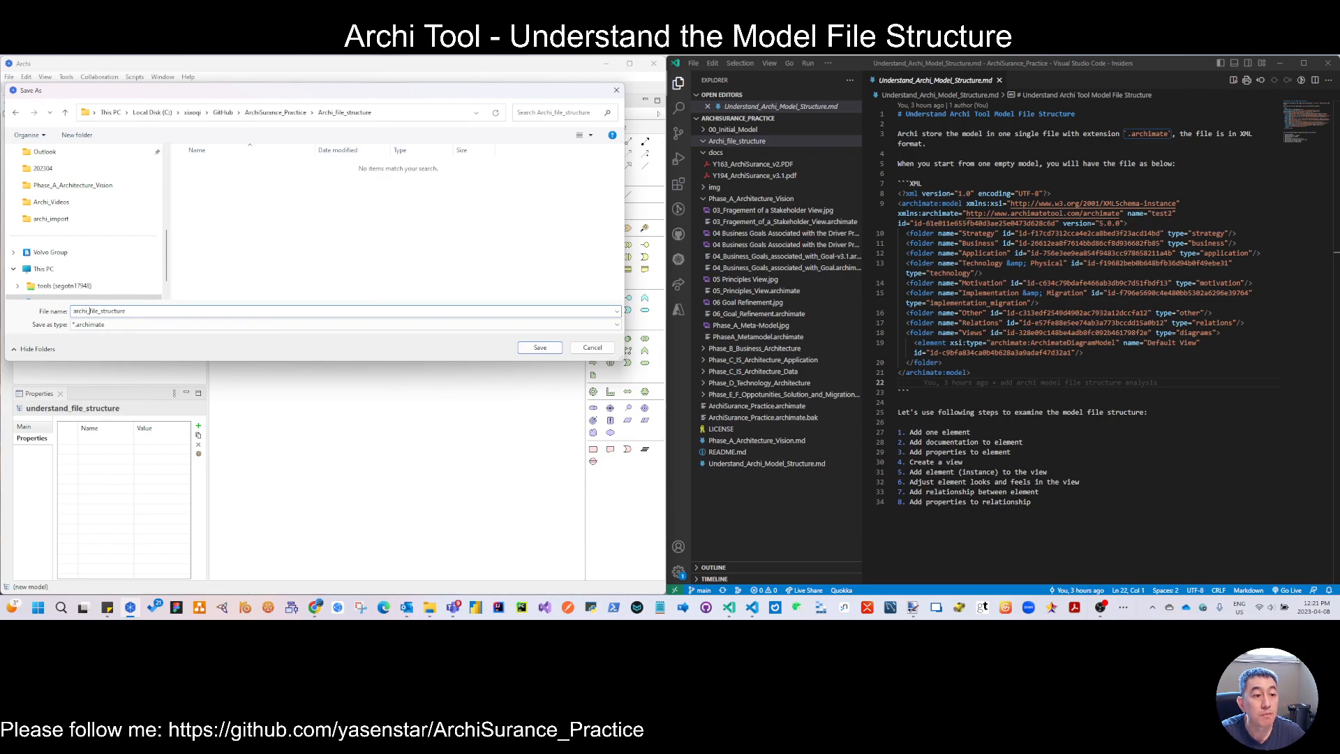
Save the model, then show archi_file_structure.archimate's XML full-width in VS Code
left_click(539, 349)
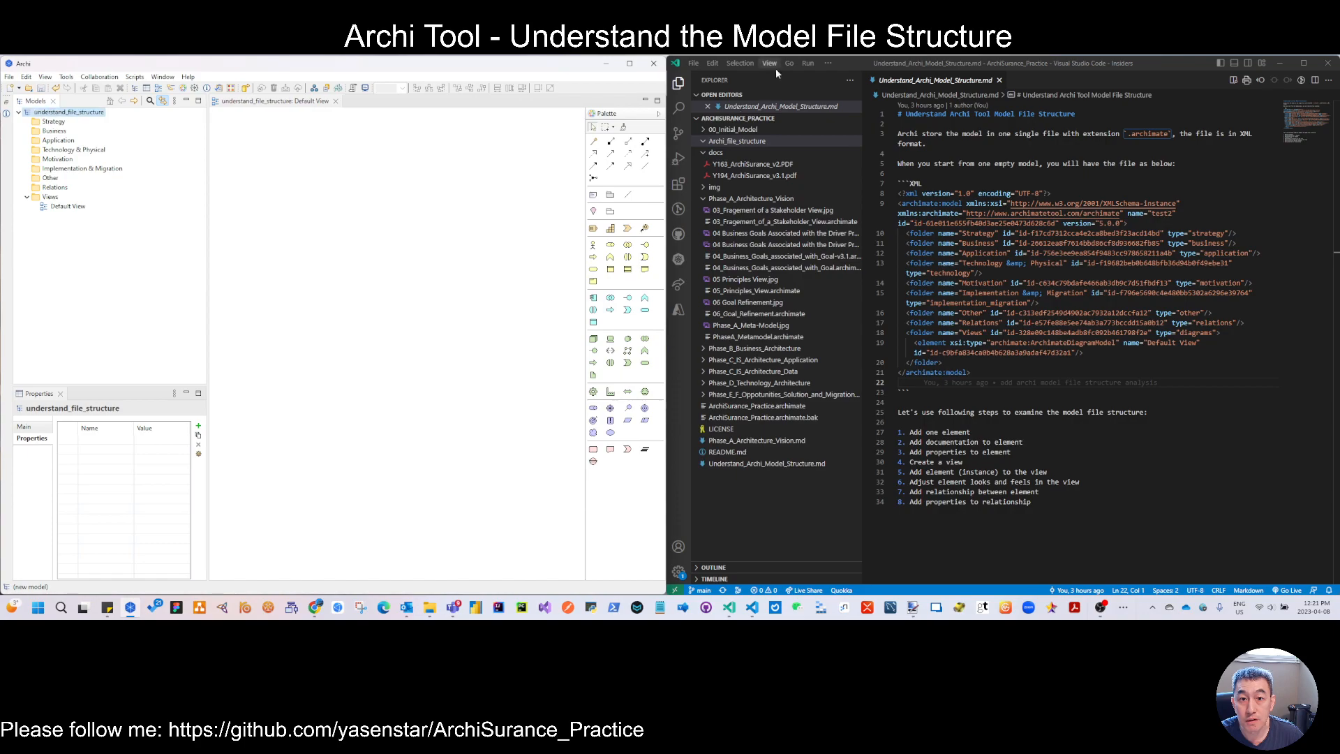
left_click(734, 140)
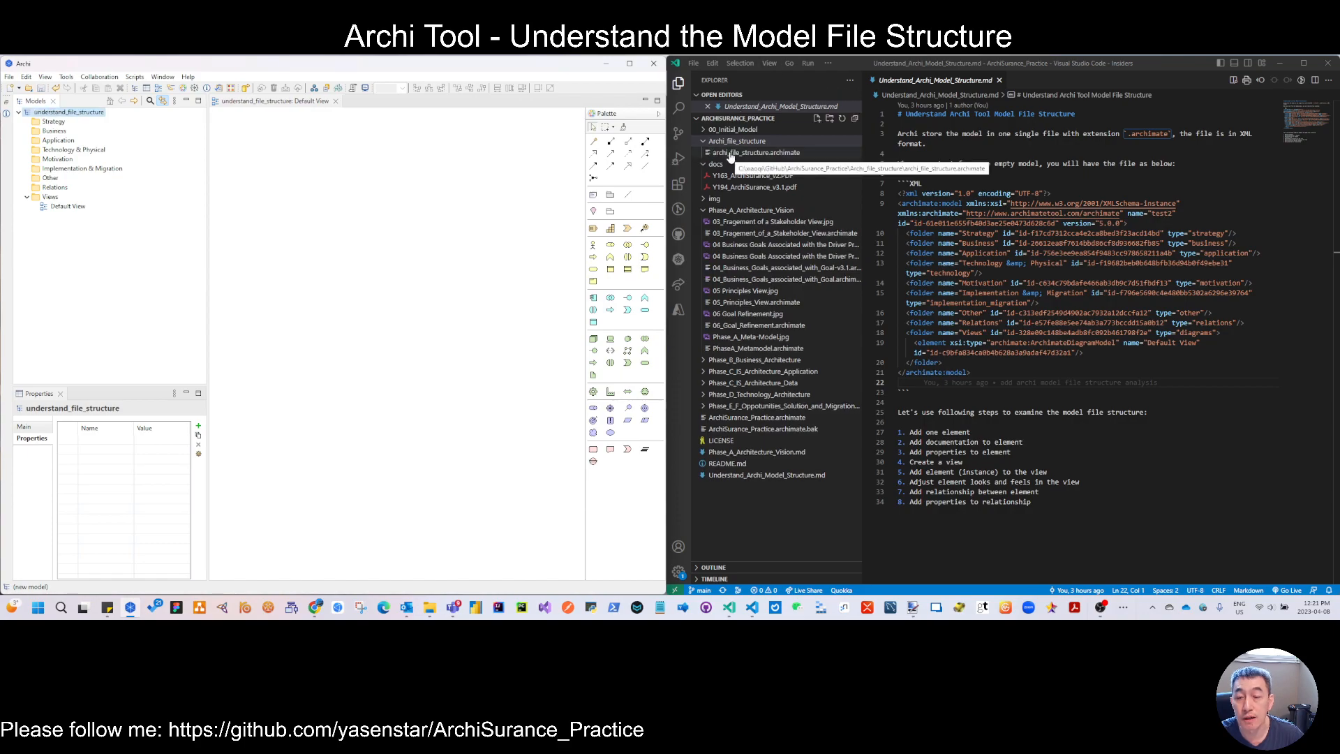
left_click(753, 153)
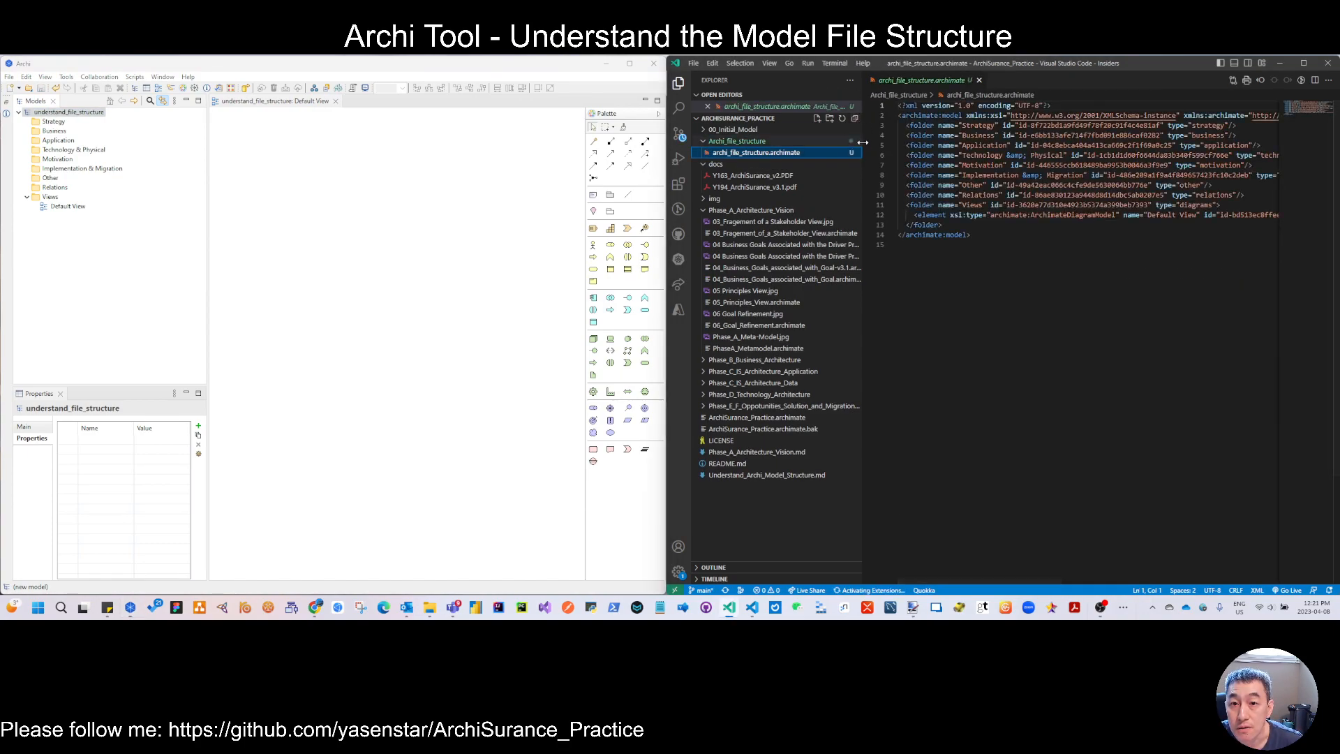
left_click(678, 83)
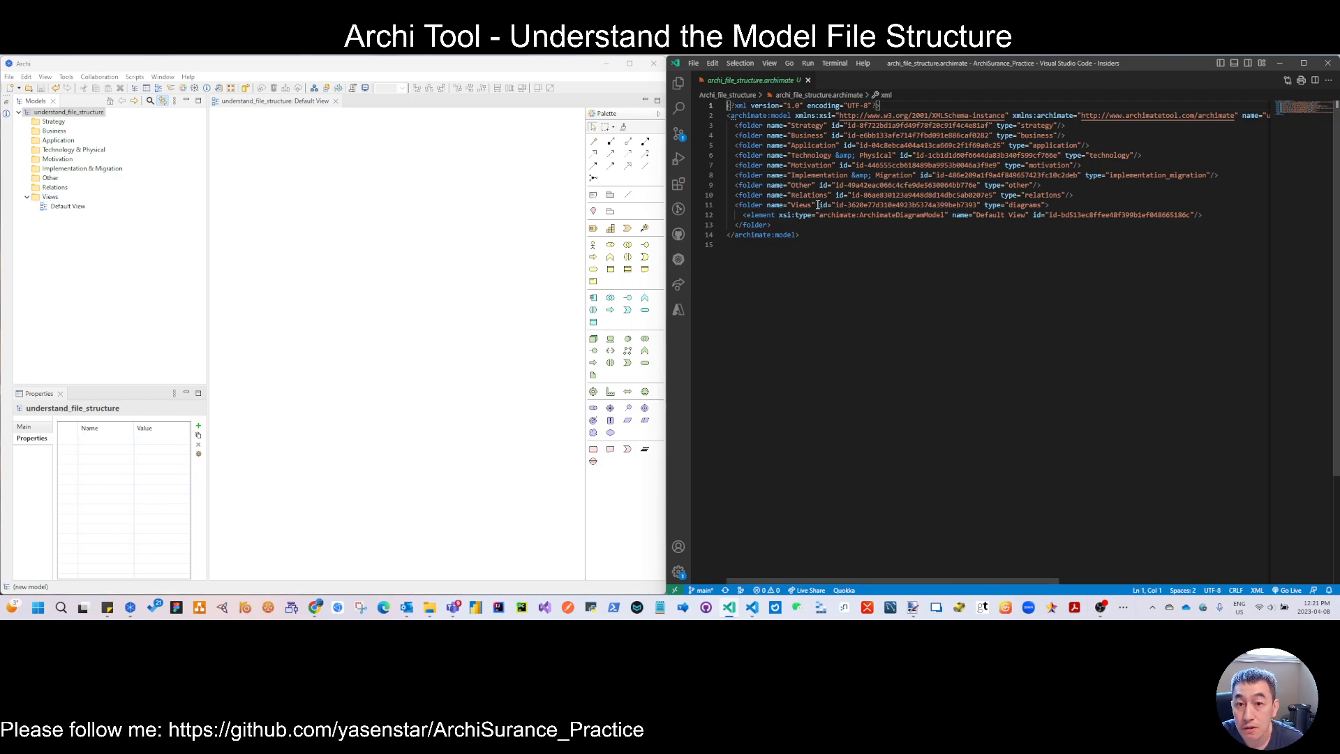
left_click(66, 206)
left_click(749, 214)
left_click_drag(1212, 214, 742, 215)
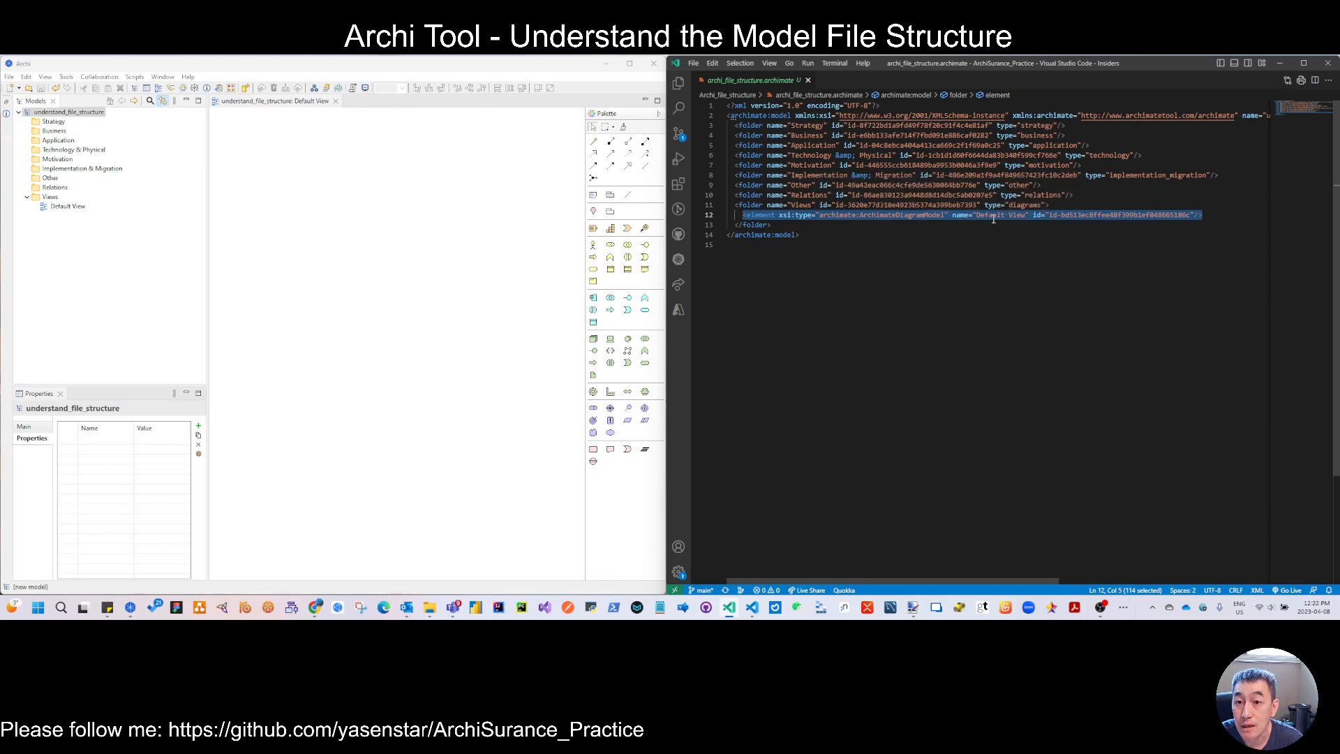
left_click(65, 206)
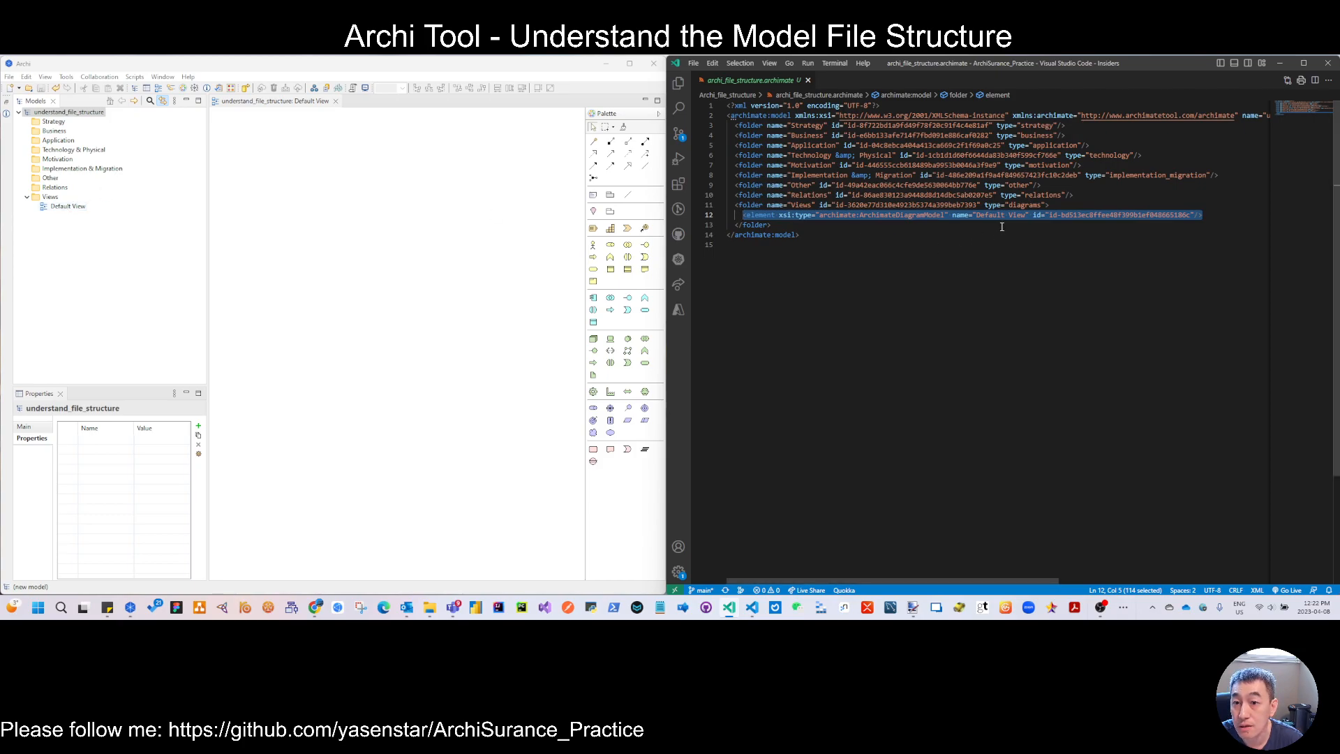
Rename Default View to My_View and save the model so the XML updates
left_click(69, 208)
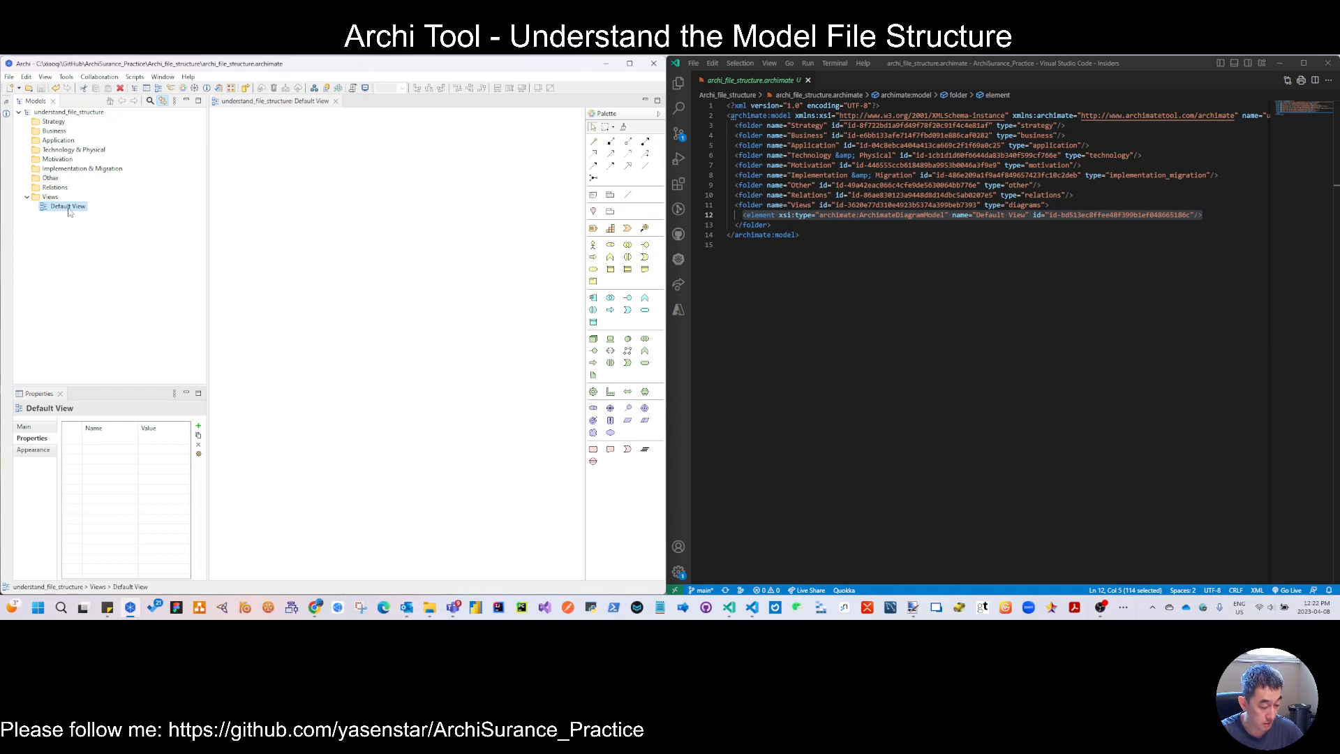
key("F2")
type("My_View")
key("Return")
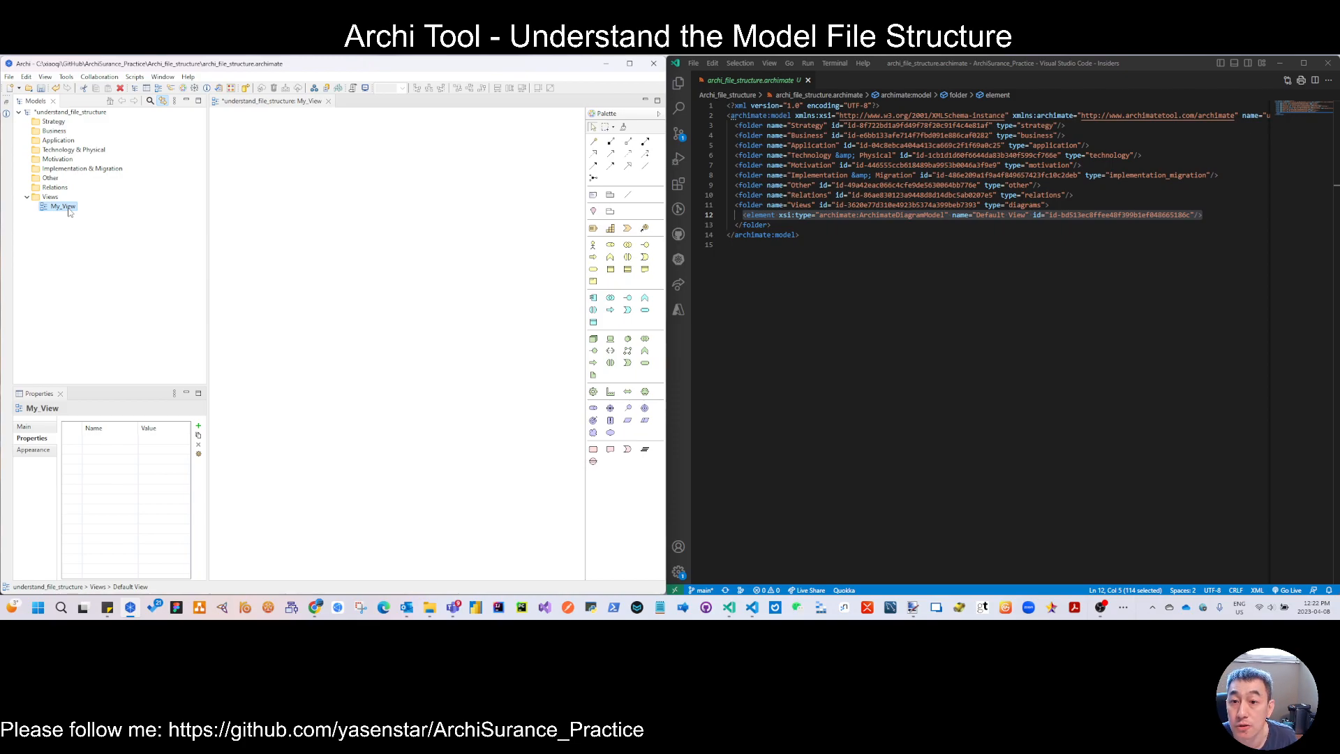
key("ctrl+s")
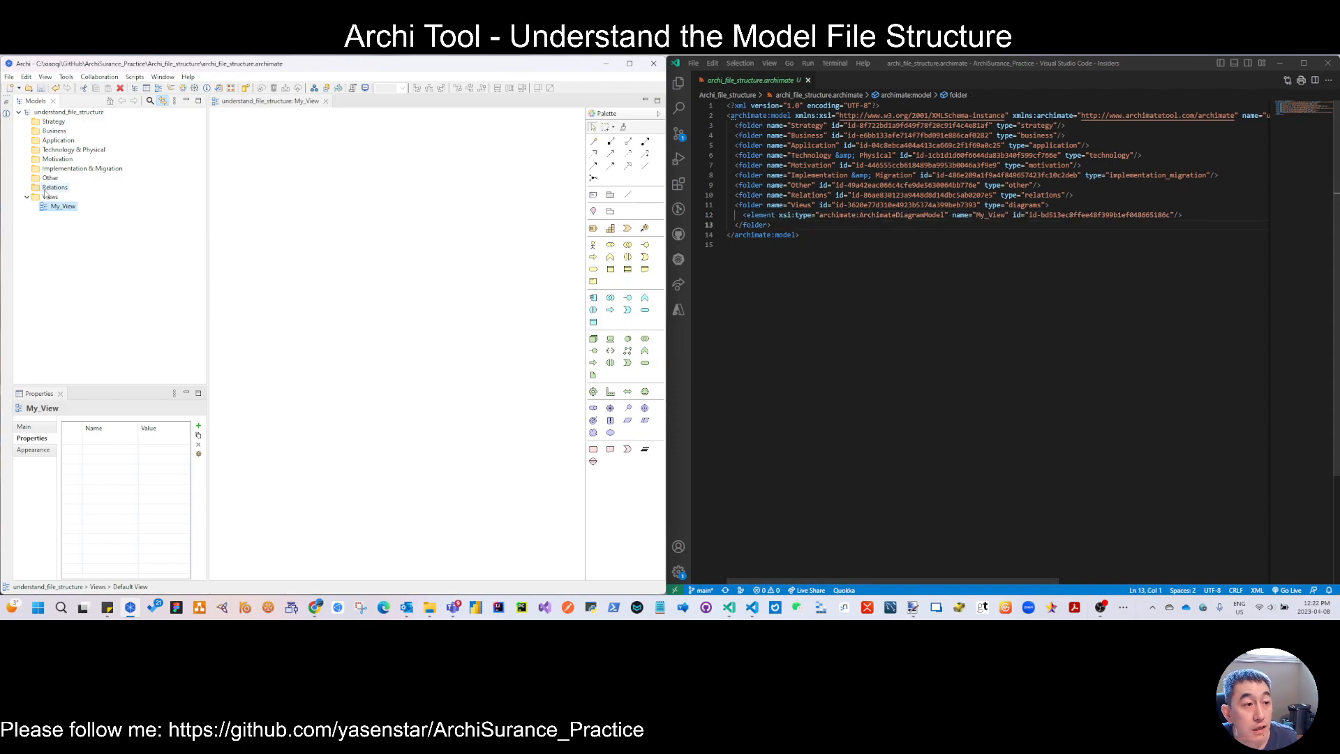
left_click(979, 216)
left_click_drag(977, 216, 1008, 217)
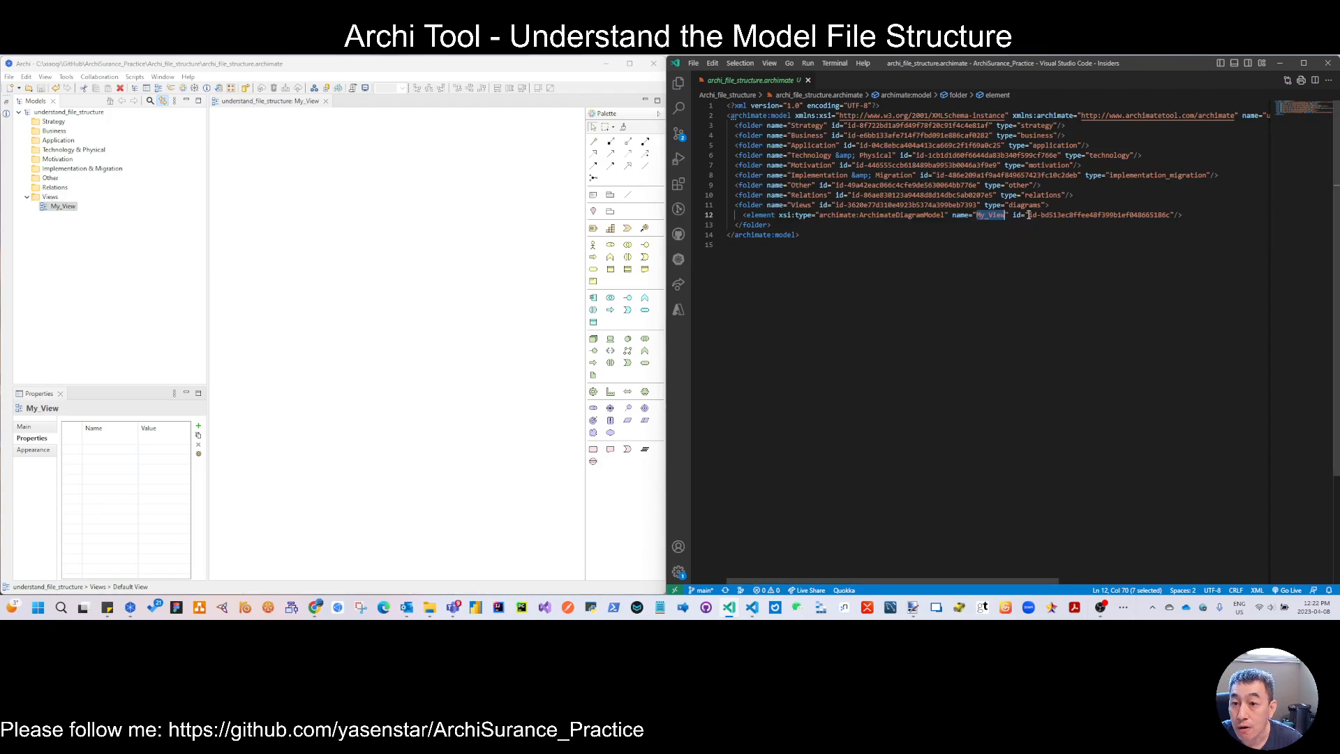
left_click_drag(1032, 216, 1172, 215)
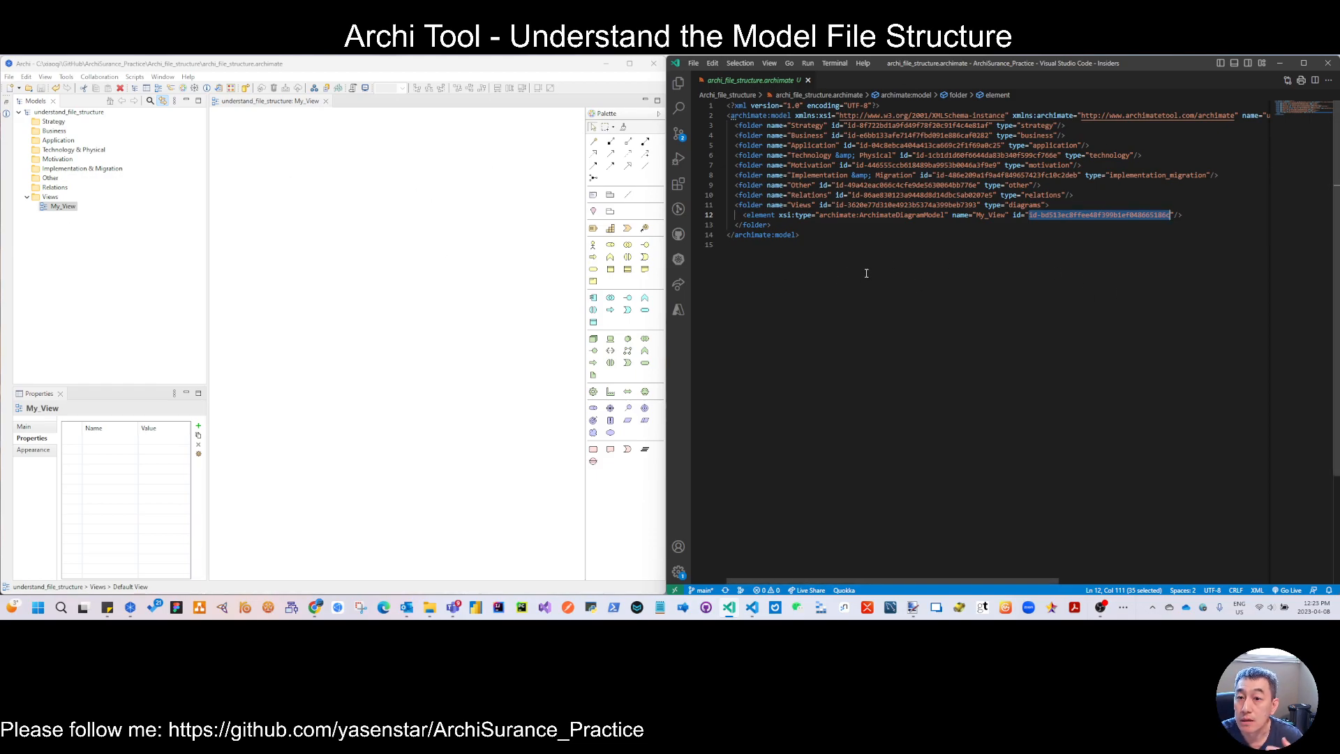
left_click(983, 215)
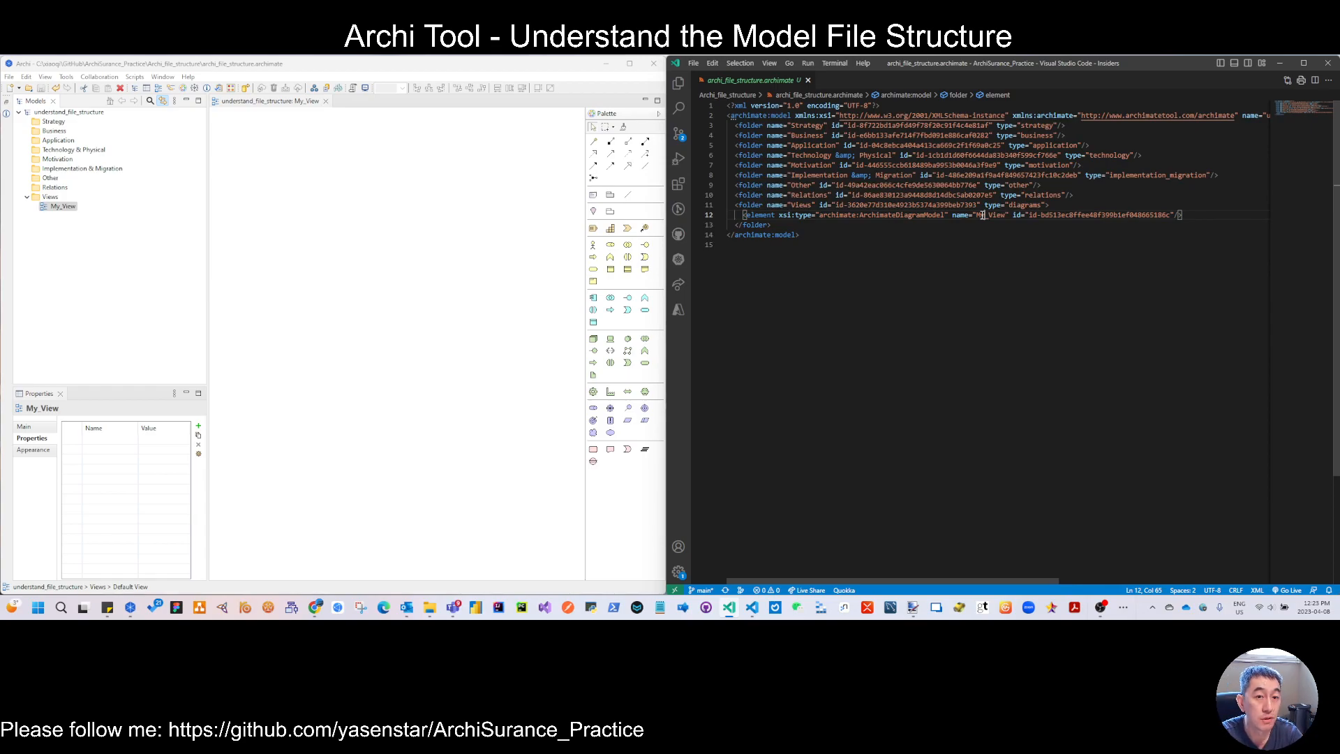
Change the XML view name from My_View to Xiaoqi_View, save, and check Archi's model tree
key("BackSpace")
key("BackSpace")
type("Xiaoqi")
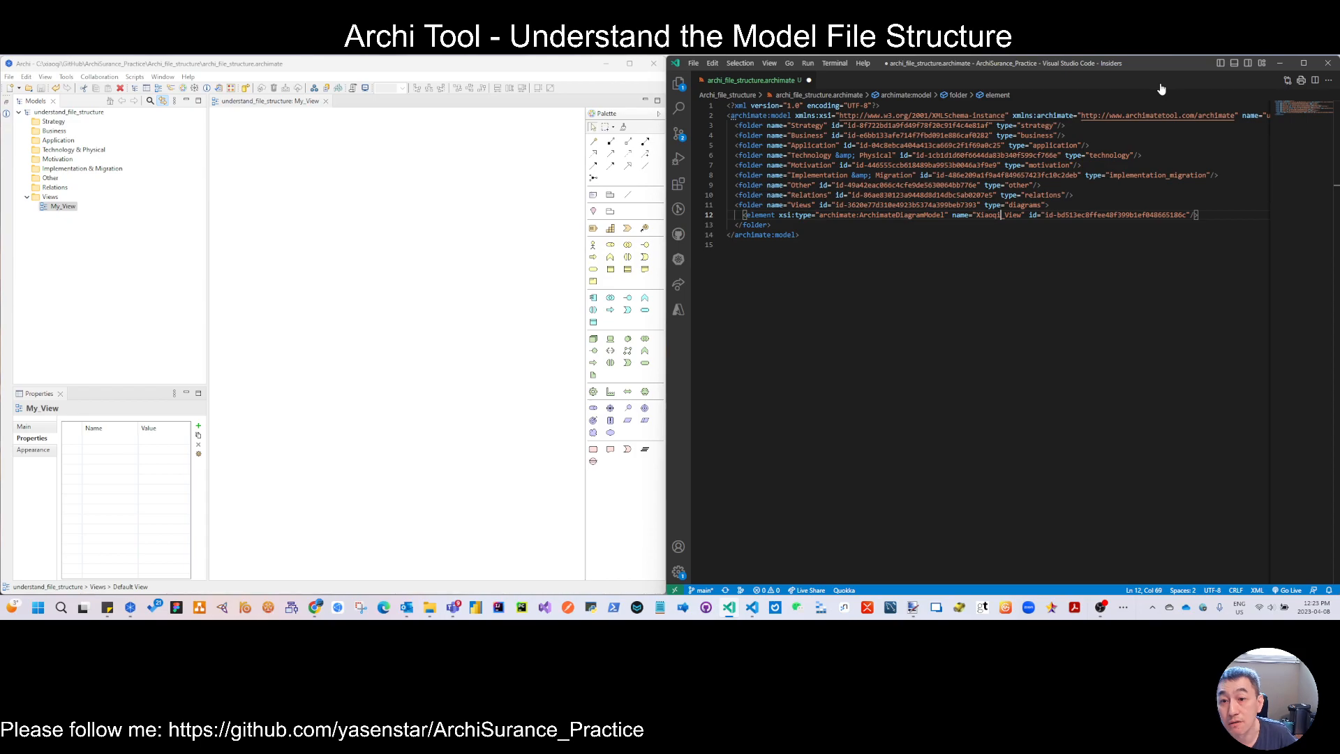
key("ctrl+s")
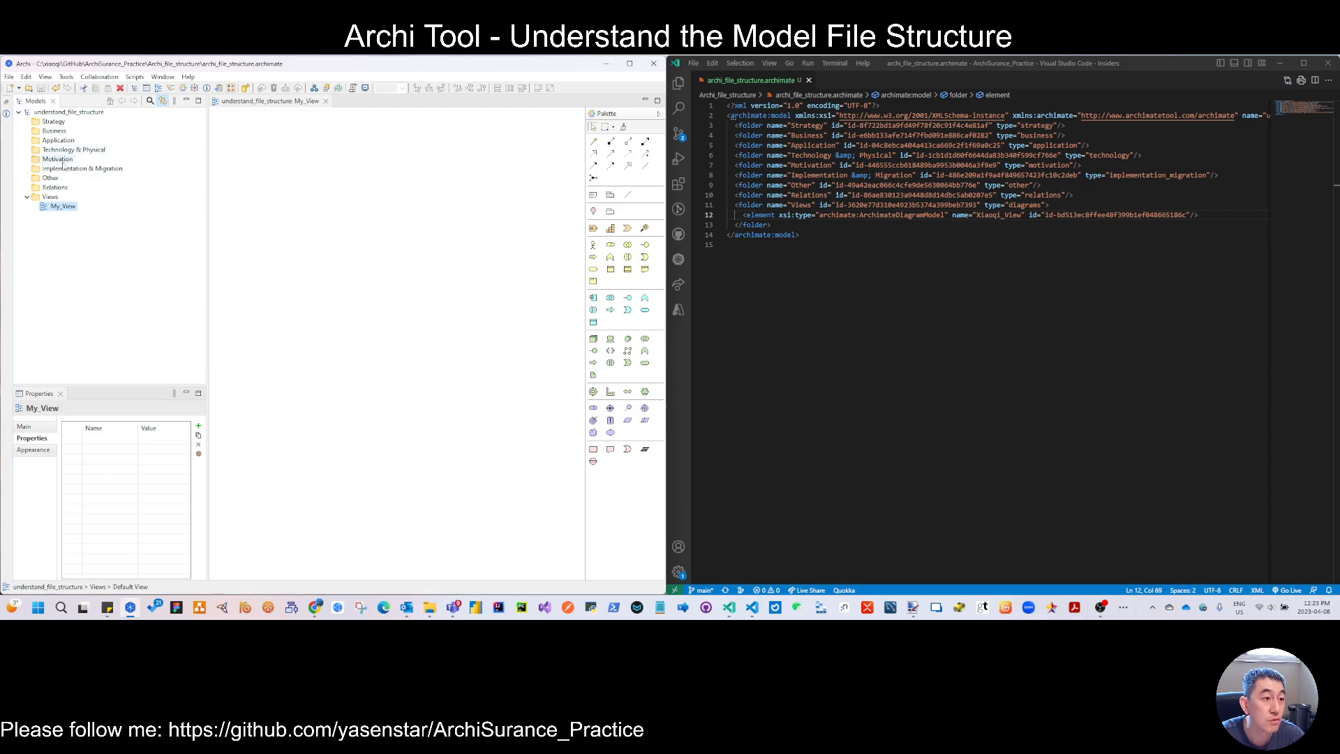
left_click(55, 187)
left_click(61, 207)
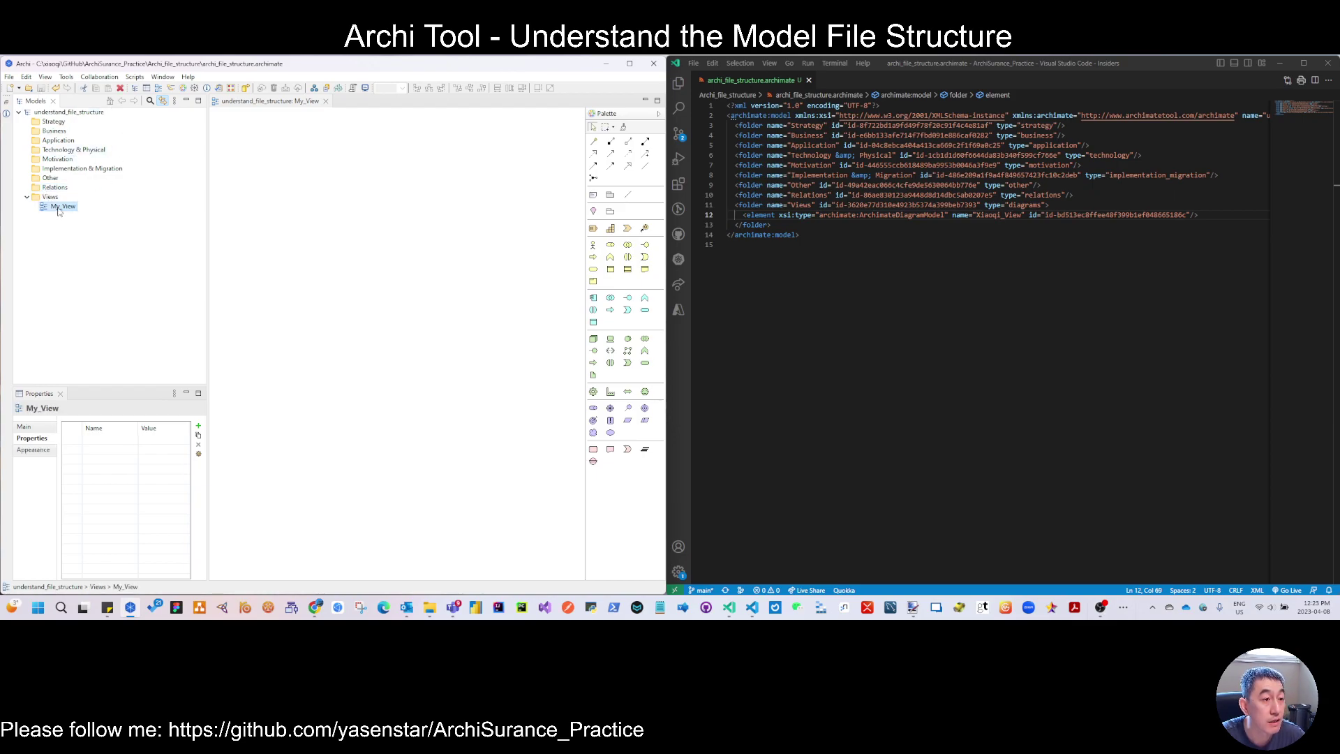
Close the model and reopen archi_file_structure.archimate from recent files, selecting Xiaoqi_View
left_click(71, 114)
right_click(71, 114)
left_click(102, 127)
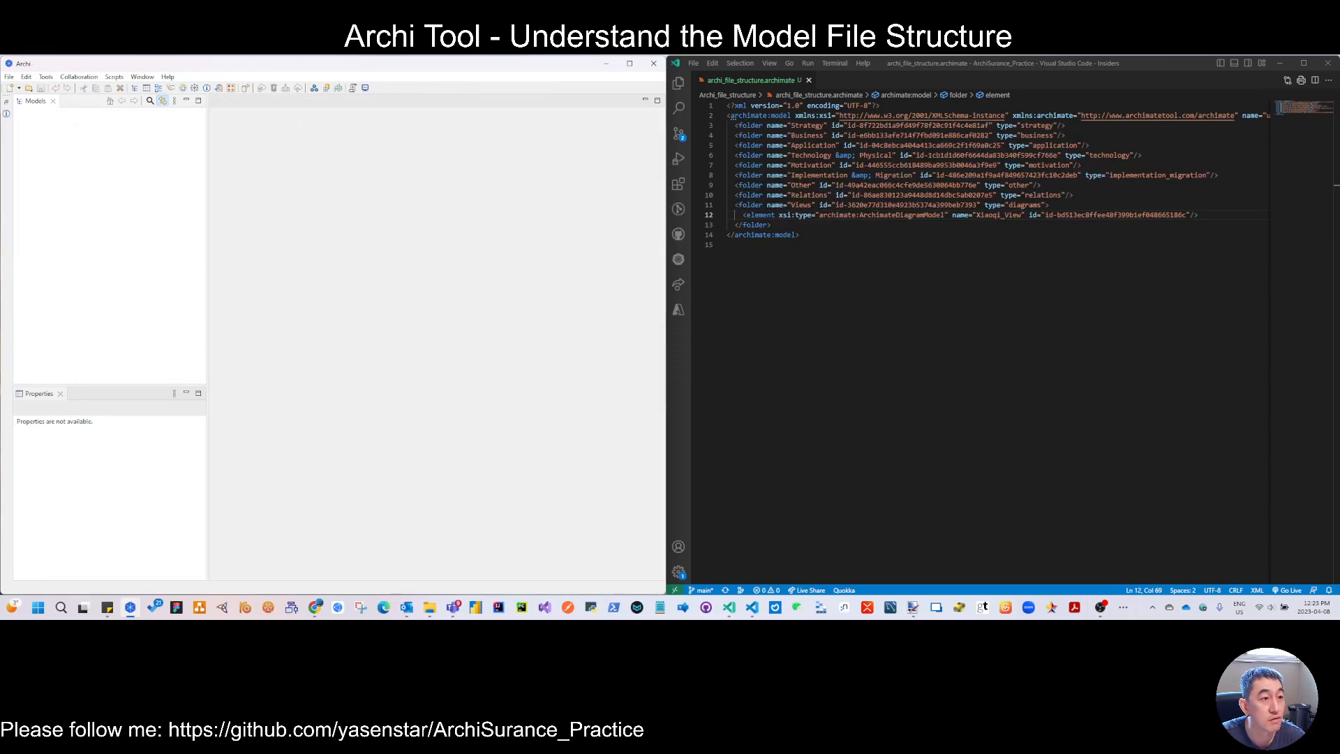
left_click(9, 76)
mouse_move(40, 111)
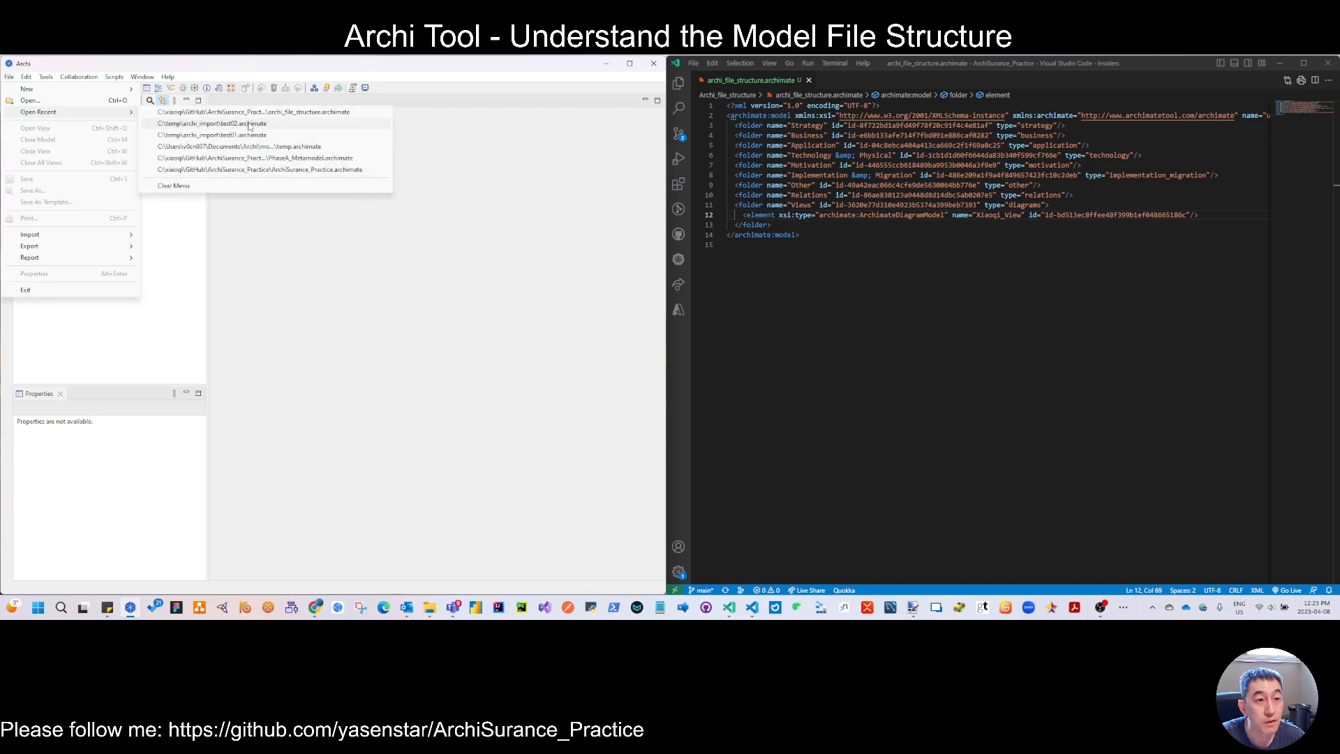
left_click(275, 112)
left_click(67, 207)
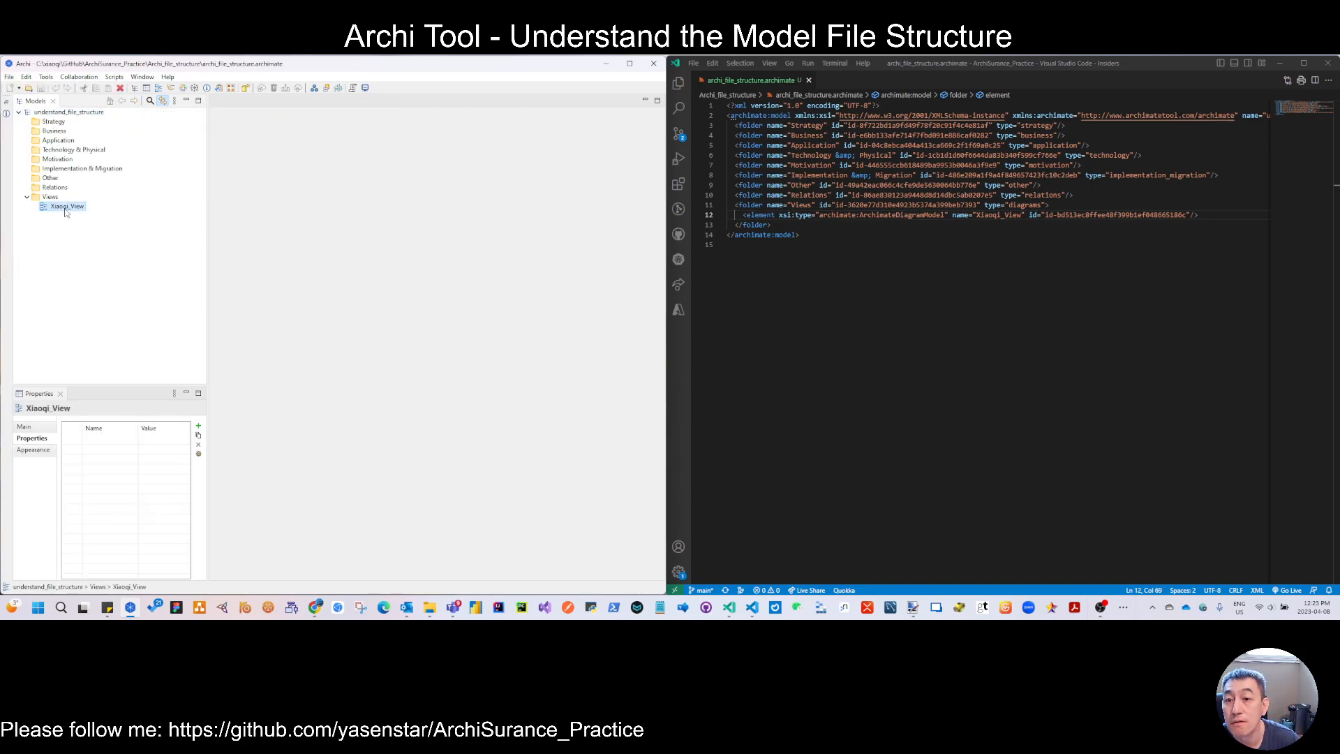